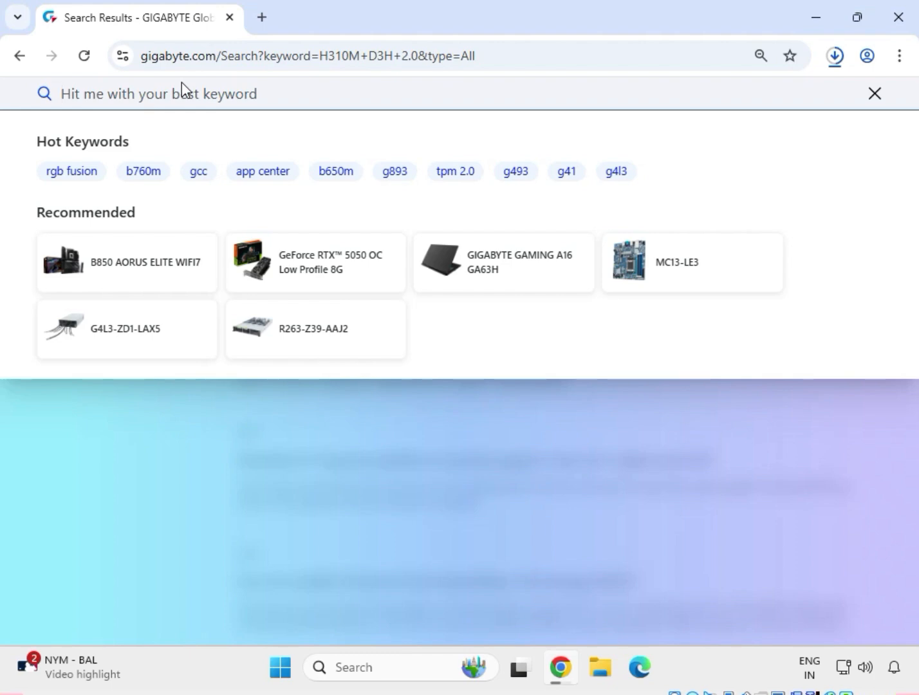
# Search the GIGABYTE site for "H310M D3H 2.0" and open the support page of the rev. 1.0 motherboard
pyautogui.write('H310M D3H 2.0')
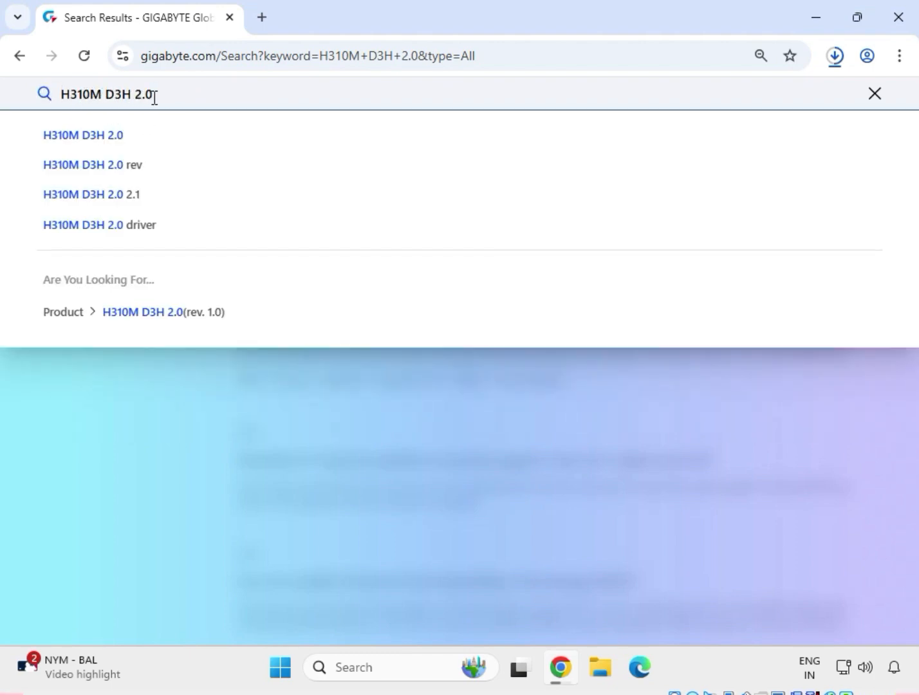
pyautogui.press('Return')
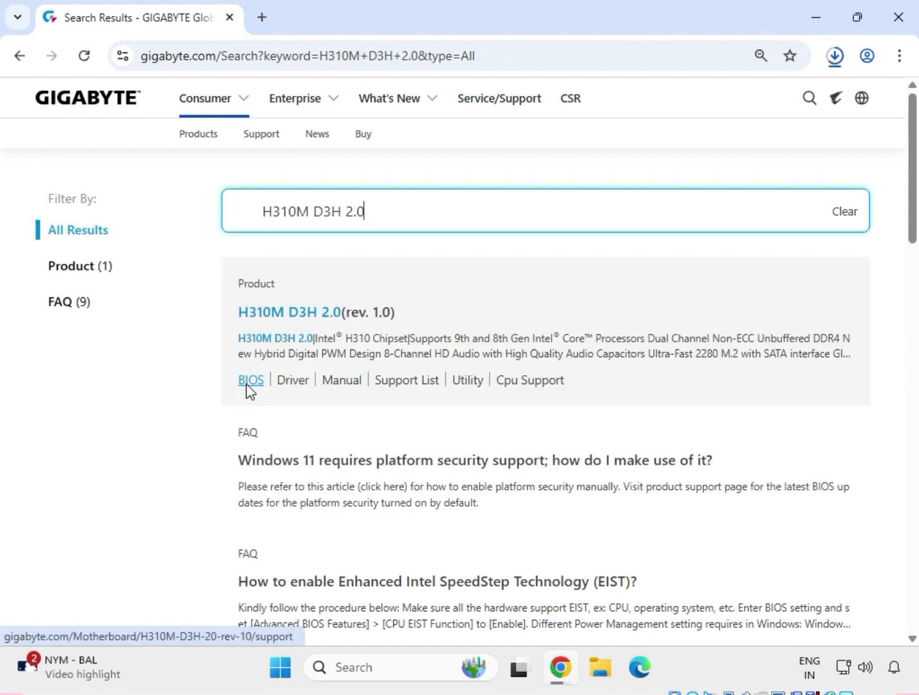
pyautogui.click(281, 316)
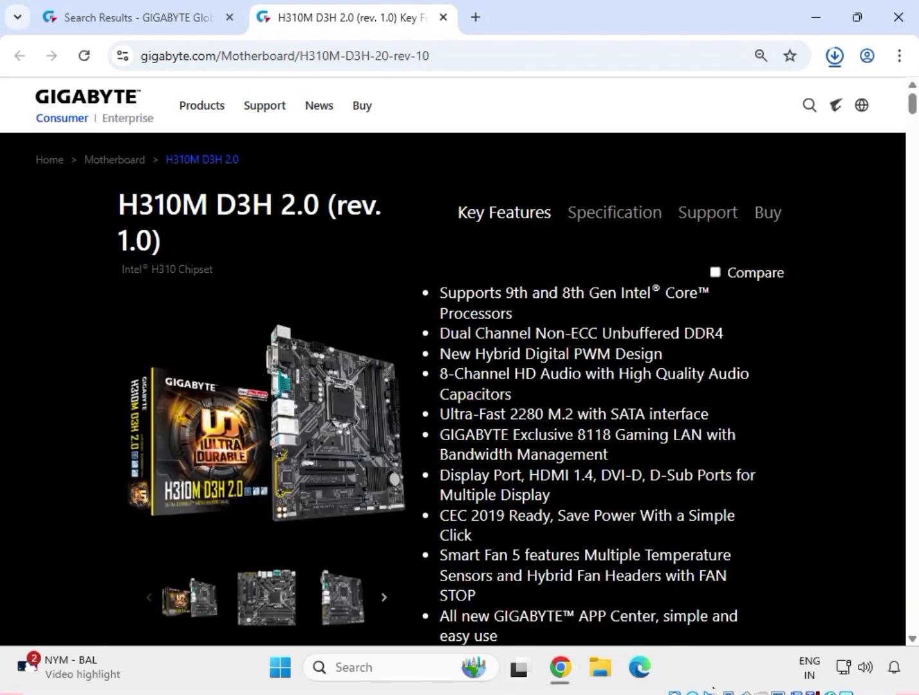
pyautogui.click(713, 219)
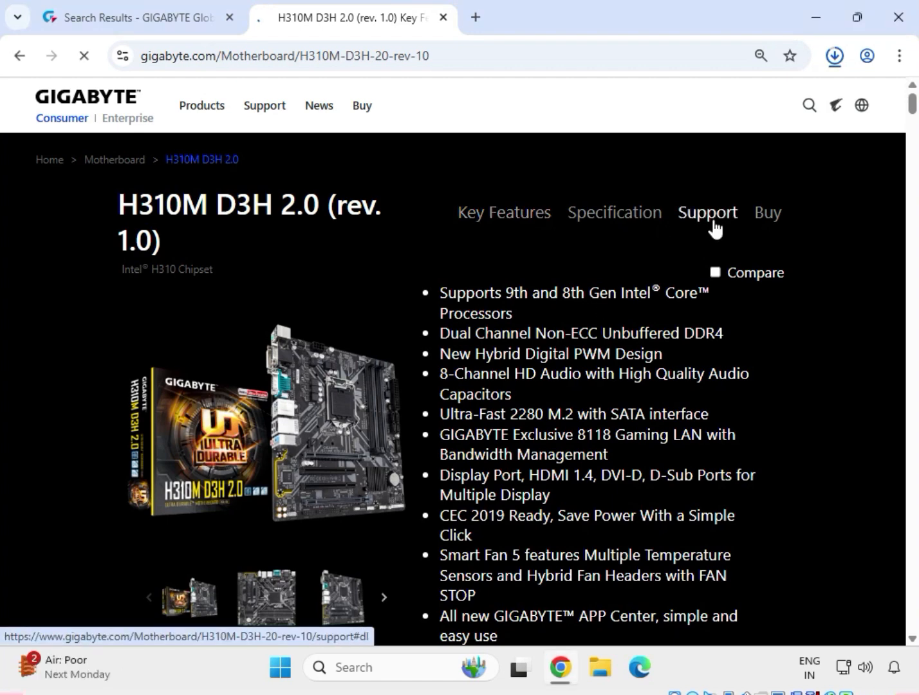
# Filter the motherboard's driver downloads to the Windows 11 64bit operating system
pyautogui.press('ctrl+super+Left')
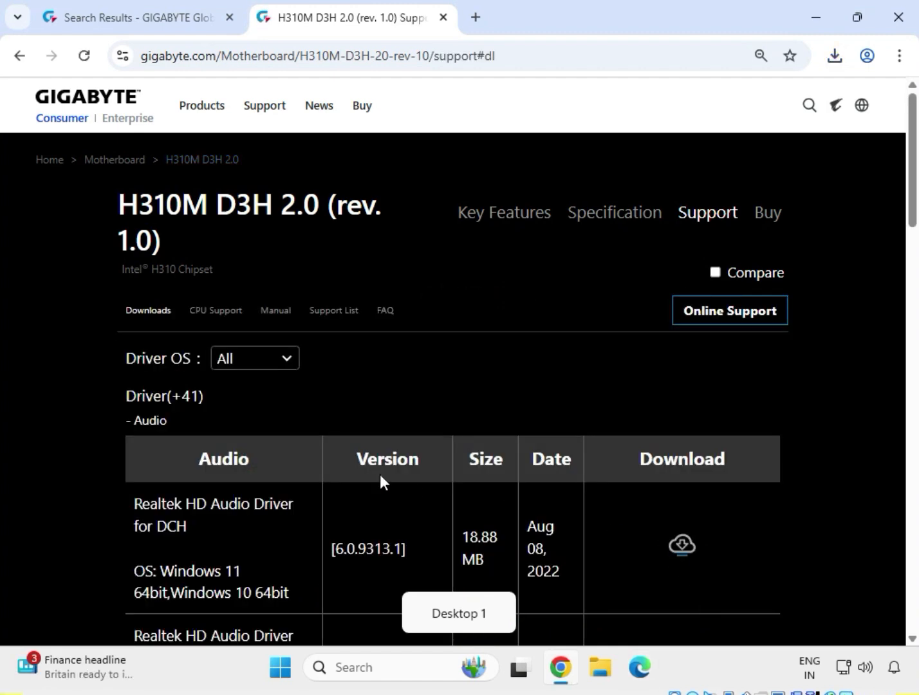
pyautogui.click(238, 364)
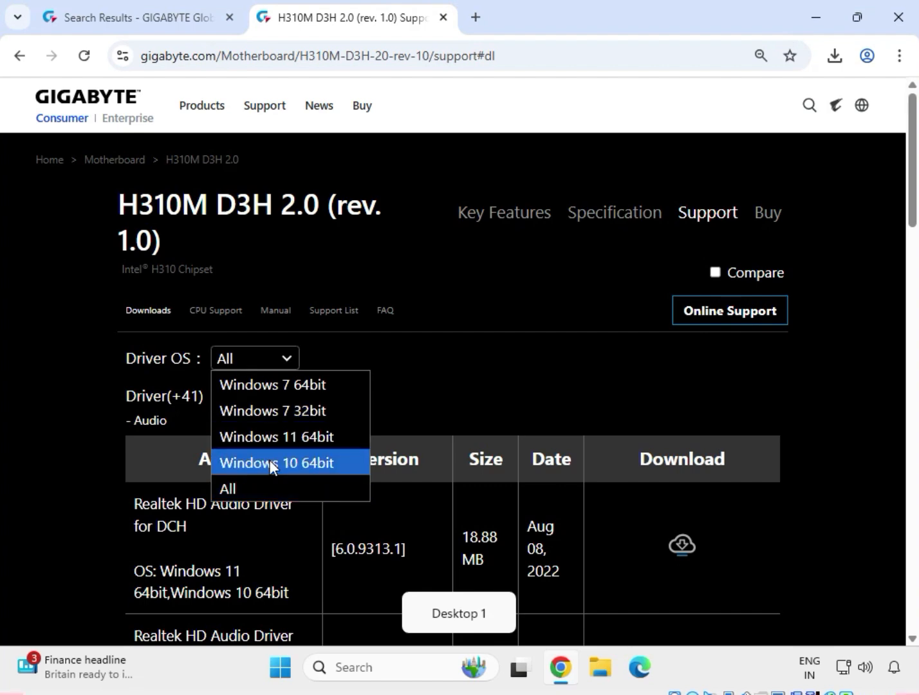
pyautogui.click(283, 443)
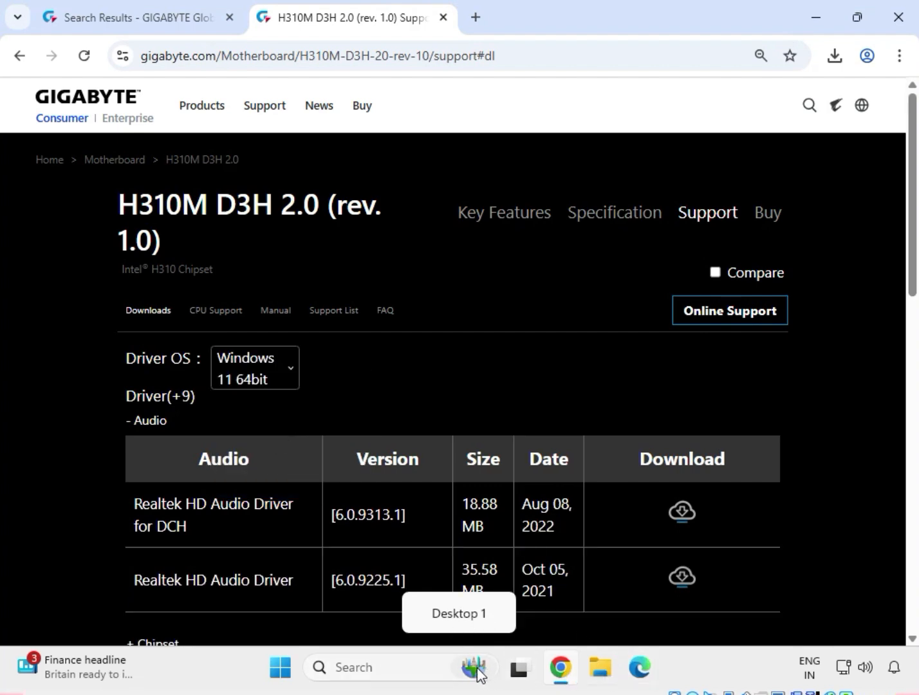
pyautogui.moveTo(512, 673)
pyautogui.click(434, 582)
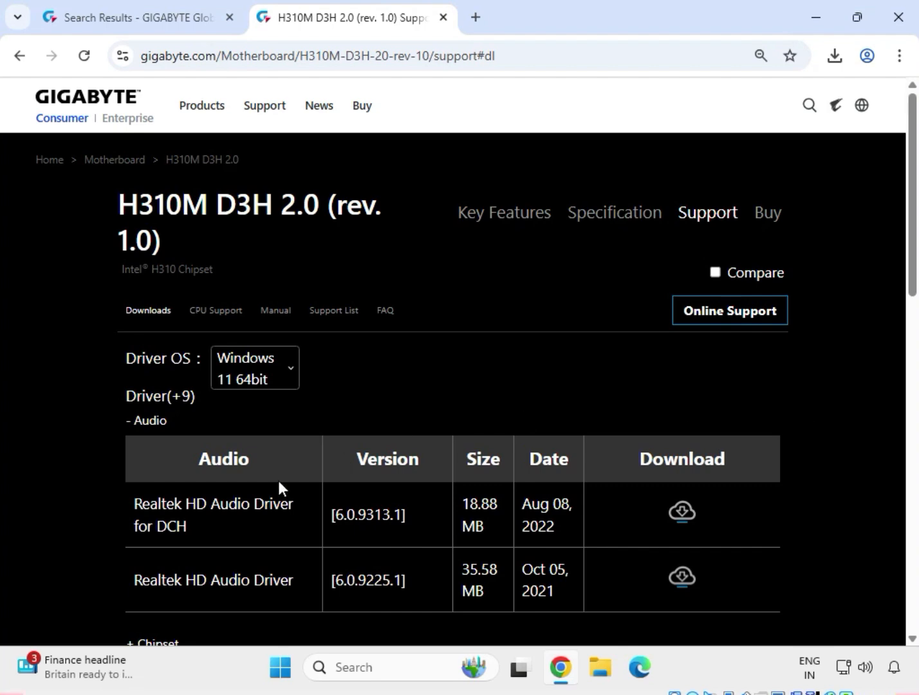
# Download the Realtek HD Audio Driver version 6.0.9225.1 from the Audio drivers
pyautogui.scroll(-1, 213, 520)
pyautogui.doubleClick(160, 333)
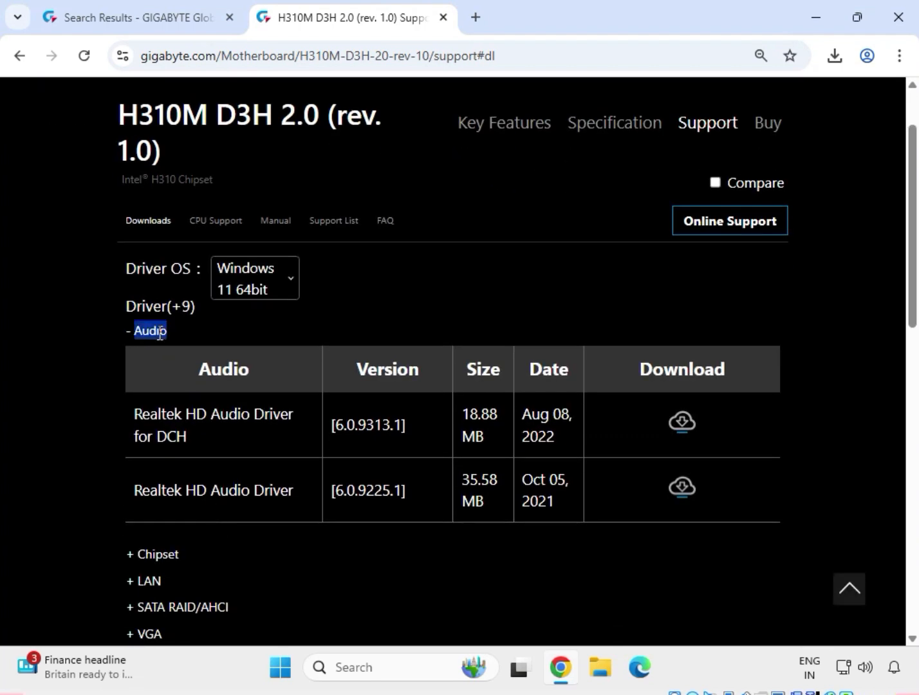
pyautogui.moveTo(133, 490); pyautogui.dragTo(303, 492)
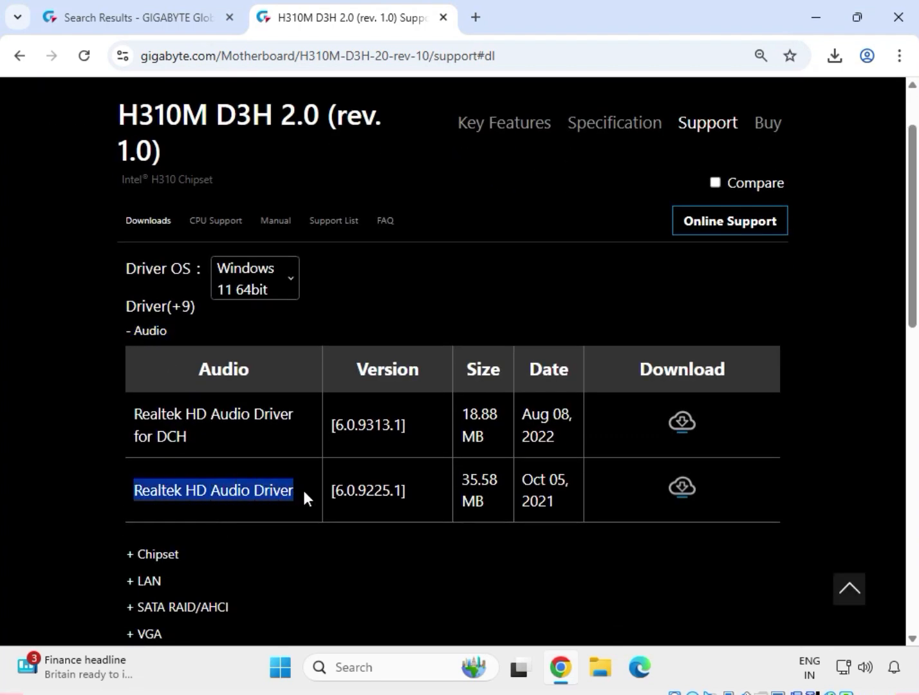
pyautogui.click(678, 494)
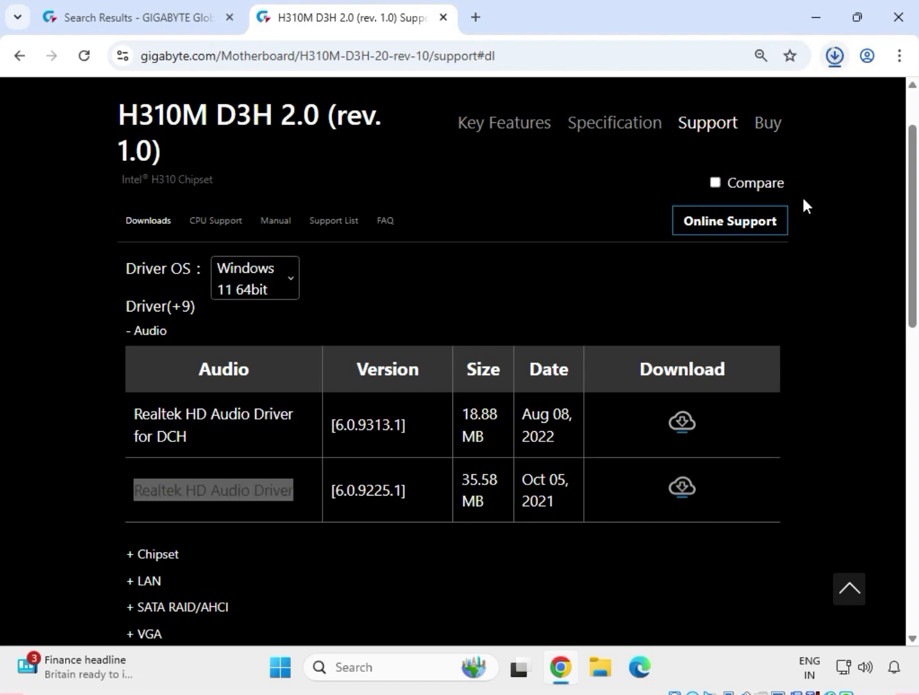
pyautogui.click(871, 310)
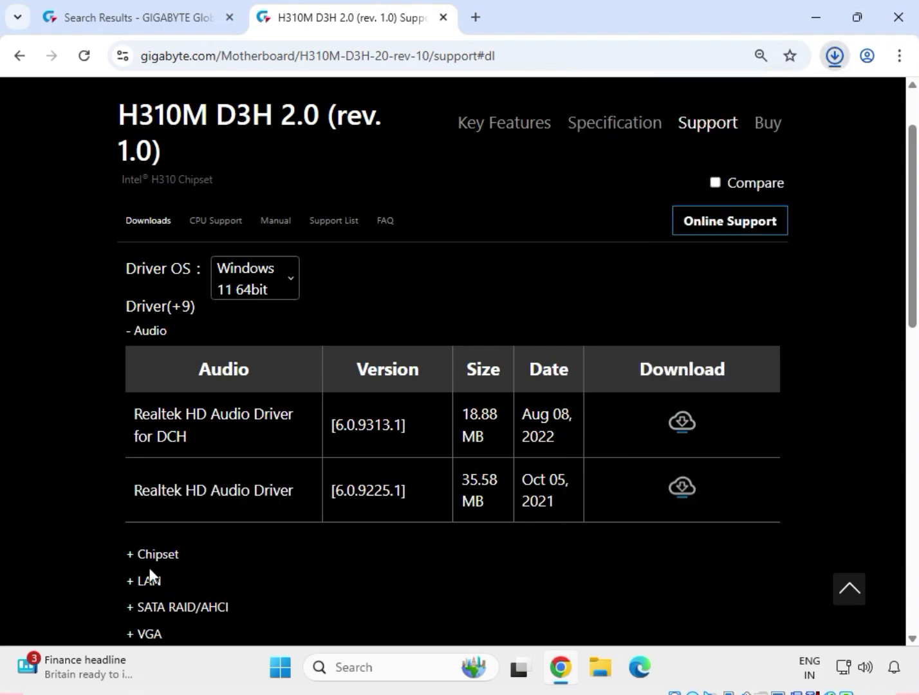
# Expand the Chipset drivers and download Intel INF installation version 10.1.18836.8283
pyautogui.moveTo(185, 554); pyautogui.dragTo(138, 550)
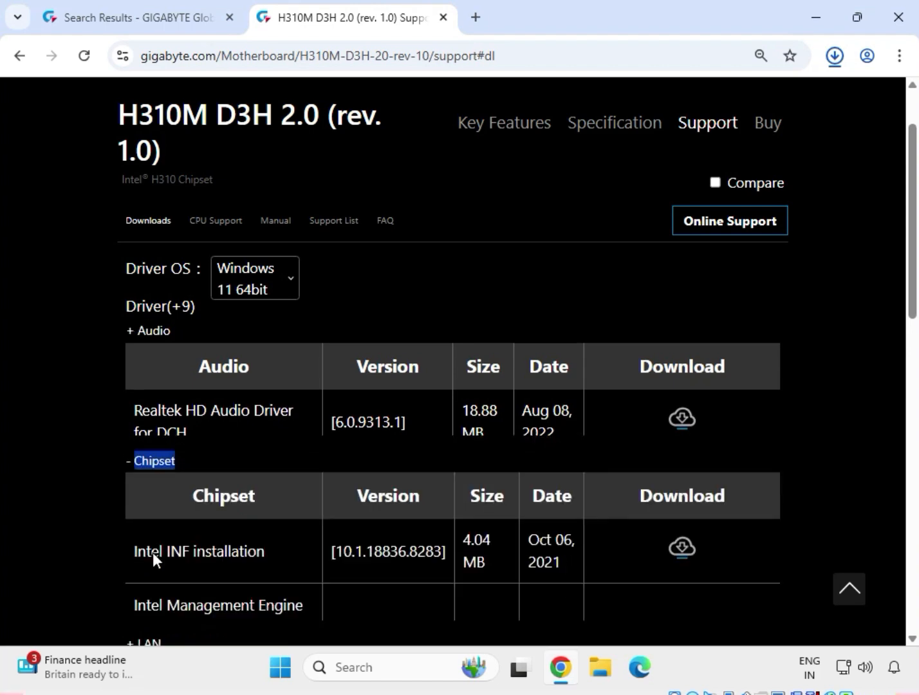
pyautogui.moveTo(135, 452); pyautogui.dragTo(258, 449)
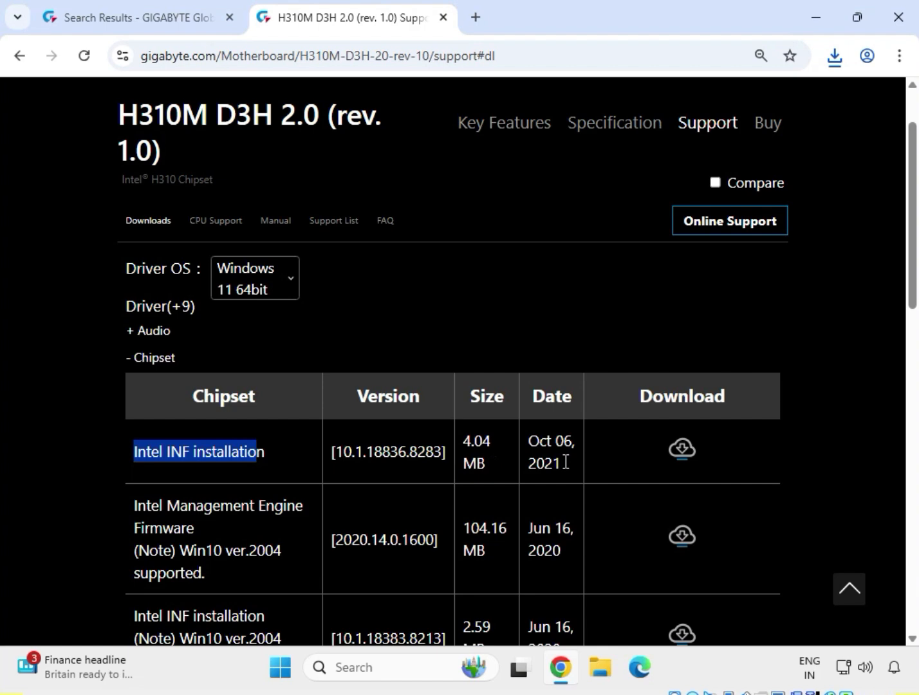
pyautogui.click(682, 449)
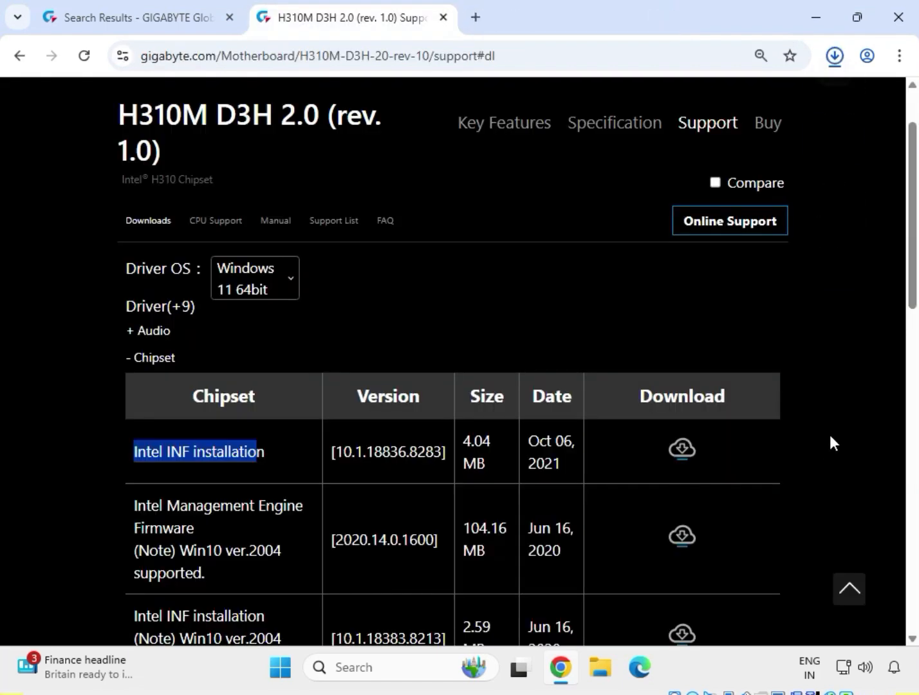
pyautogui.click(829, 433)
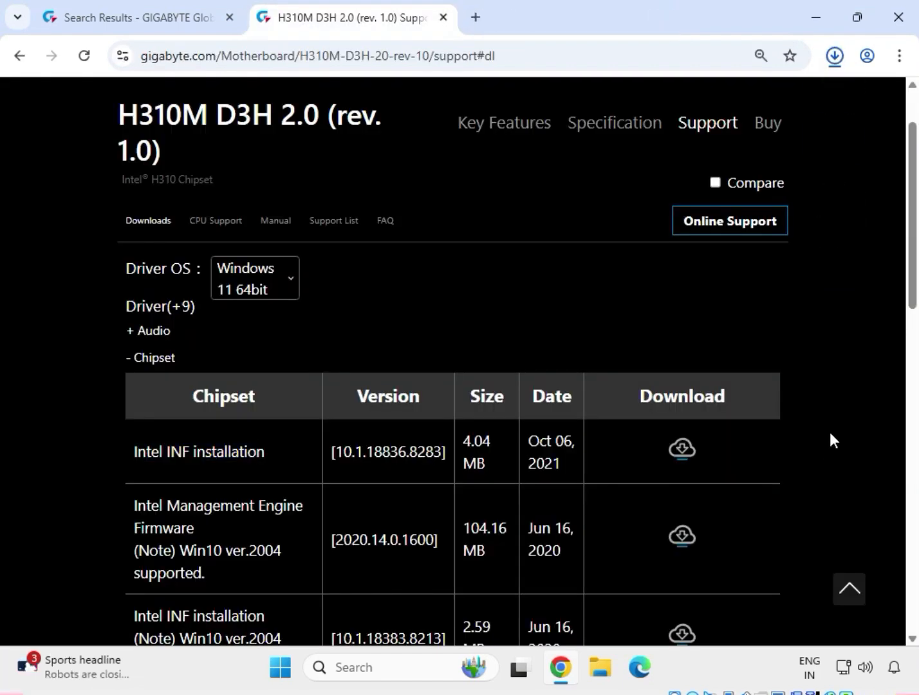
# Expand the LAN drivers and download the Realtek LAN Driver version 11.16.1123.2023
pyautogui.scroll(-4, 828, 432)
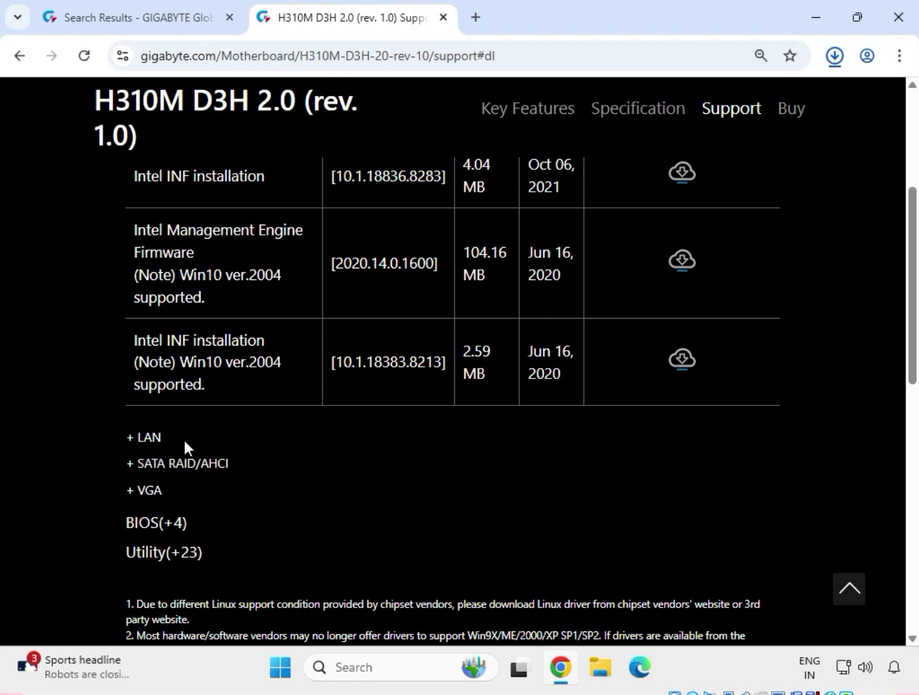
pyautogui.moveTo(154, 444); pyautogui.dragTo(129, 437)
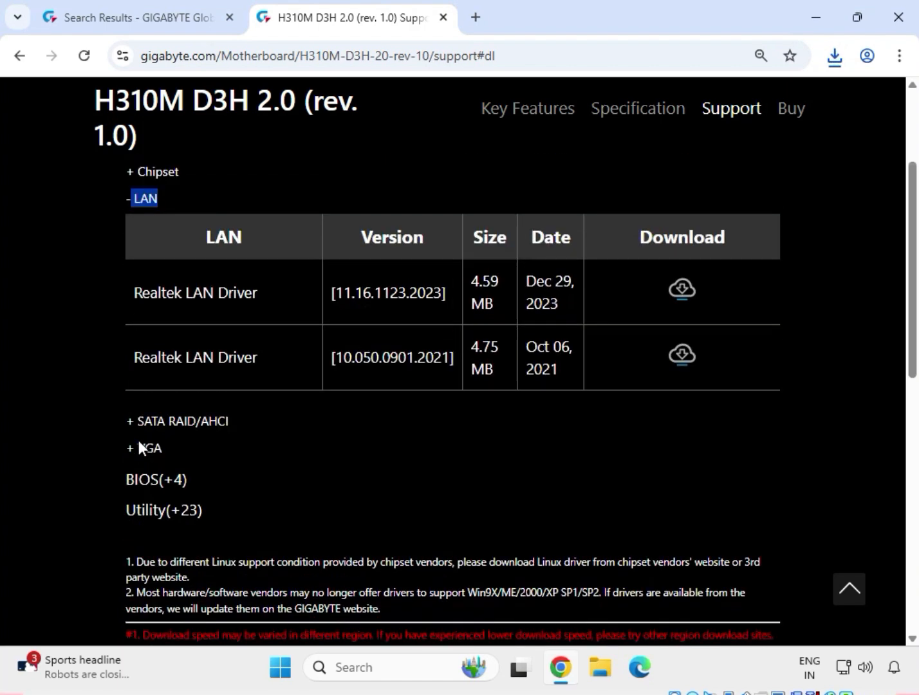
pyautogui.moveTo(134, 292); pyautogui.dragTo(270, 296)
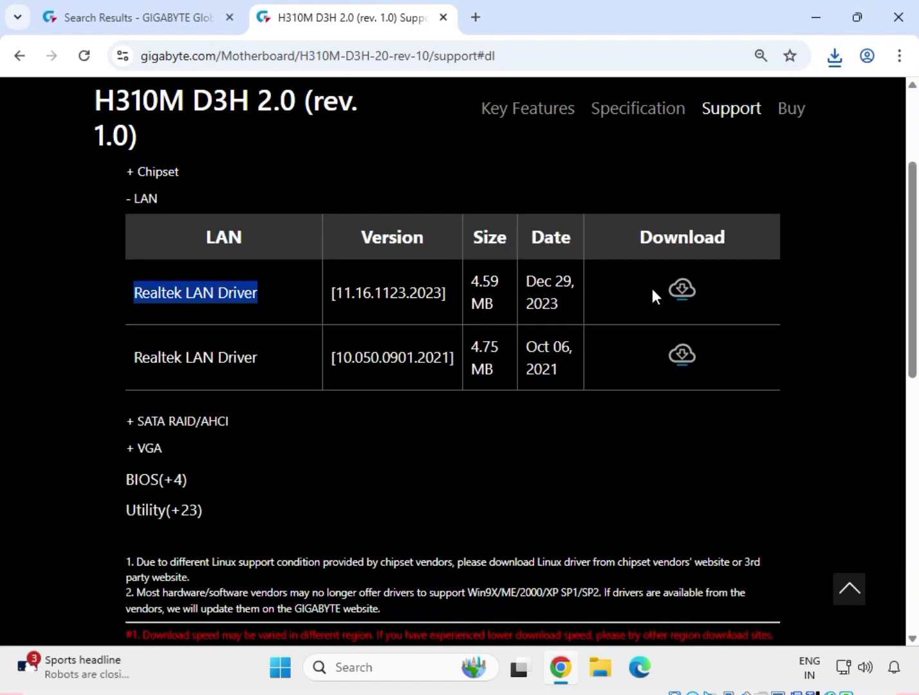
pyautogui.click(694, 297)
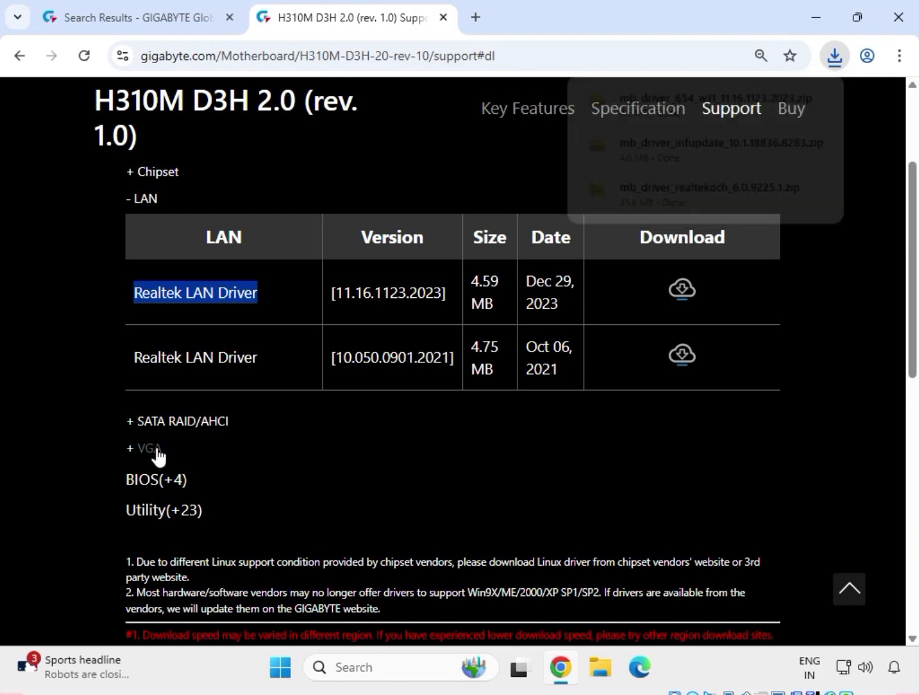
# Expand the VGA drivers and download the Intel Graphic Driver version 27.20.100.9805
pyautogui.moveTo(169, 450); pyautogui.dragTo(138, 447)
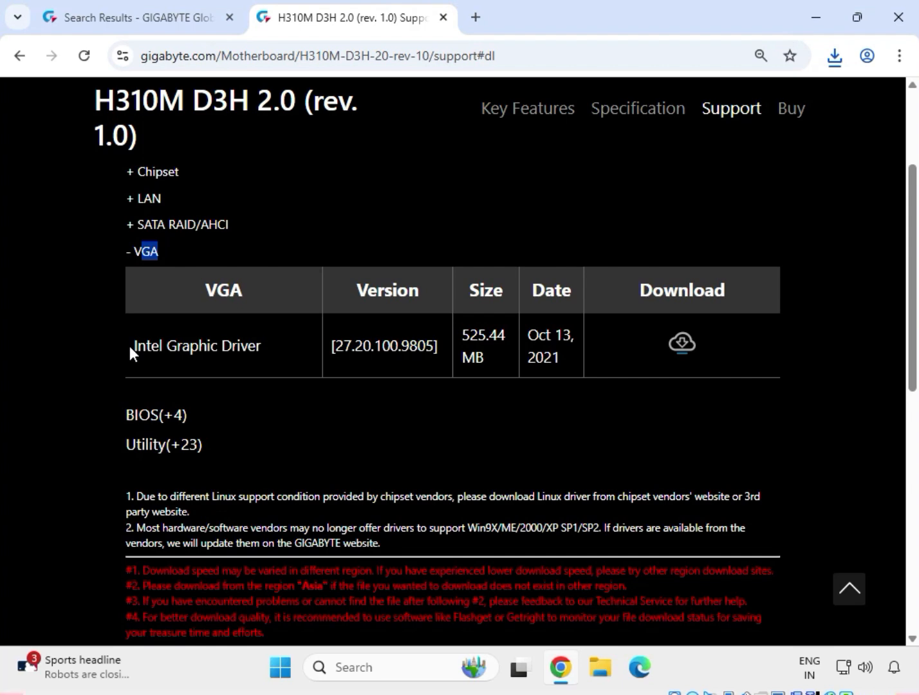
pyautogui.moveTo(129, 345); pyautogui.dragTo(240, 344)
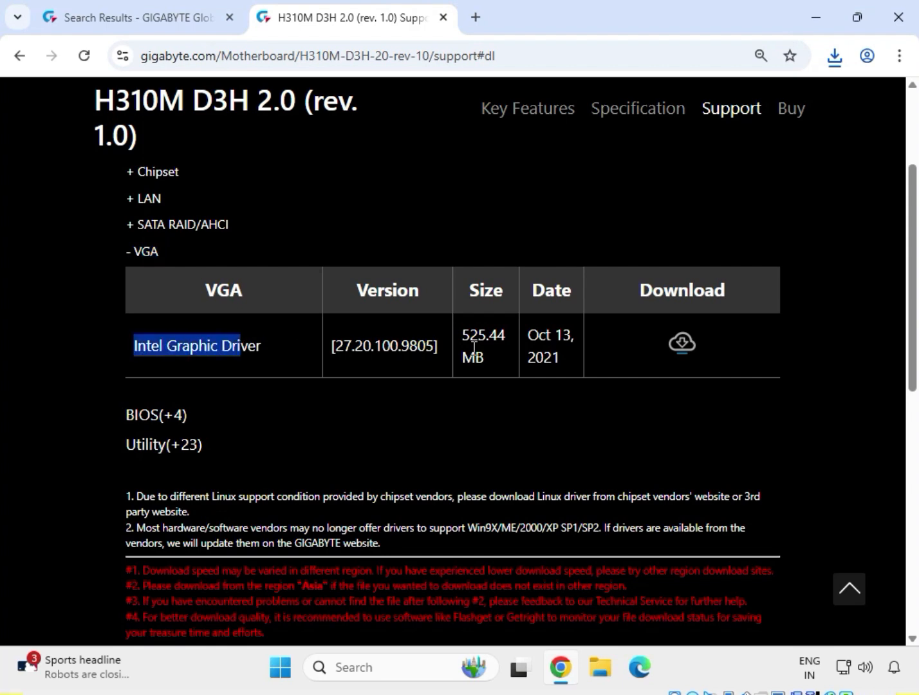
pyautogui.click(692, 352)
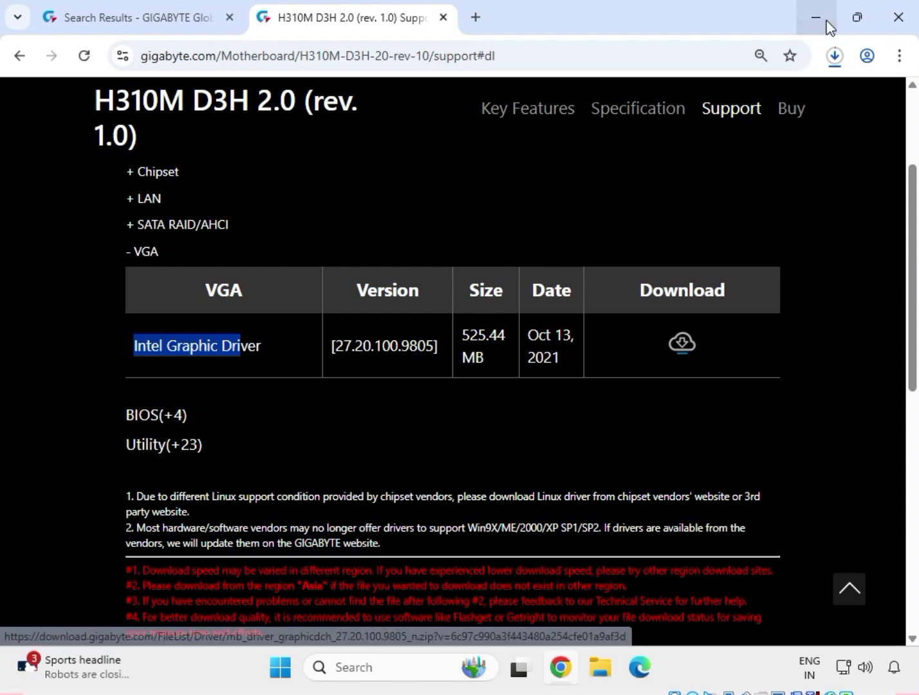
# Show the downloaded LAN driver archive in its folder and look over the driver archives there
pyautogui.click(834, 65)
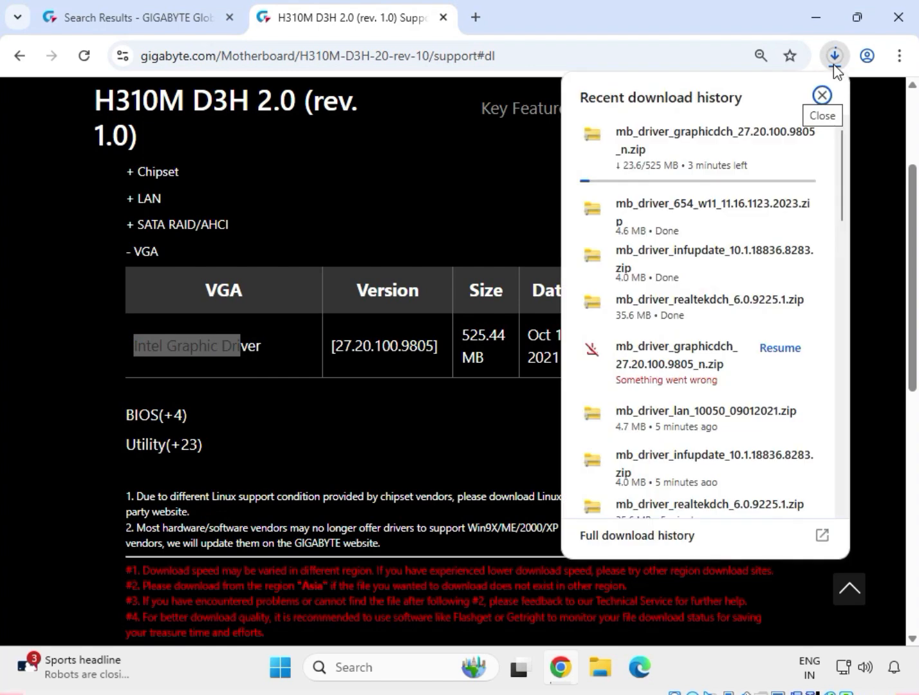
pyautogui.moveTo(706, 239)
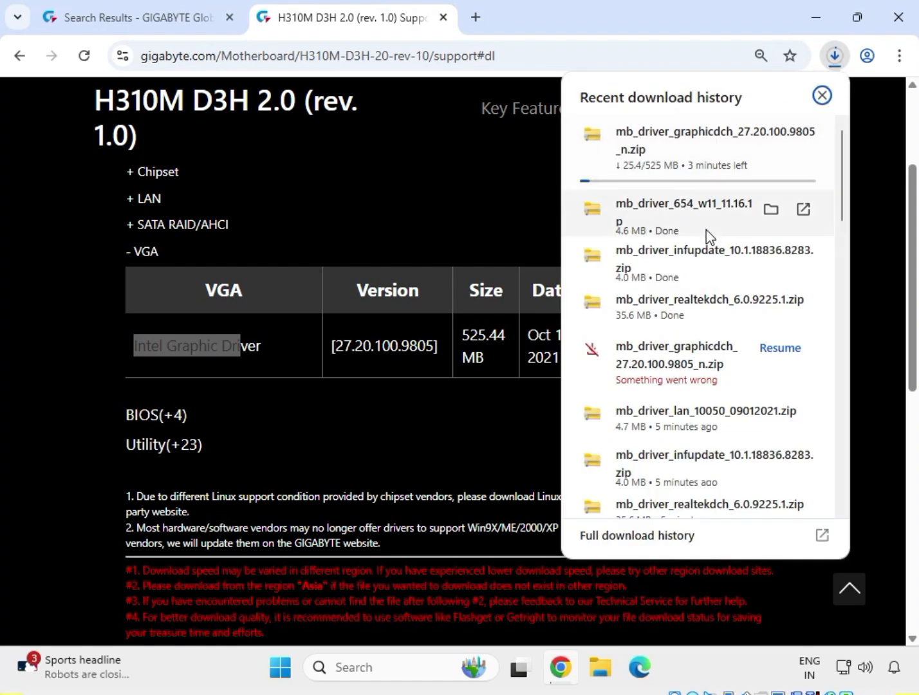
pyautogui.click(769, 210)
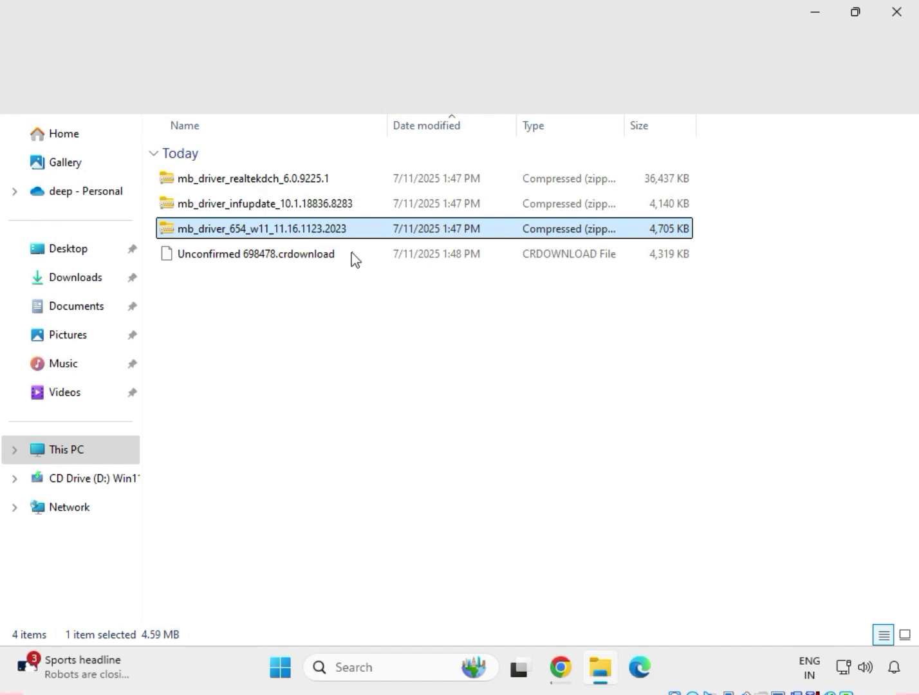
pyautogui.hotkey('ctrl', 'a')
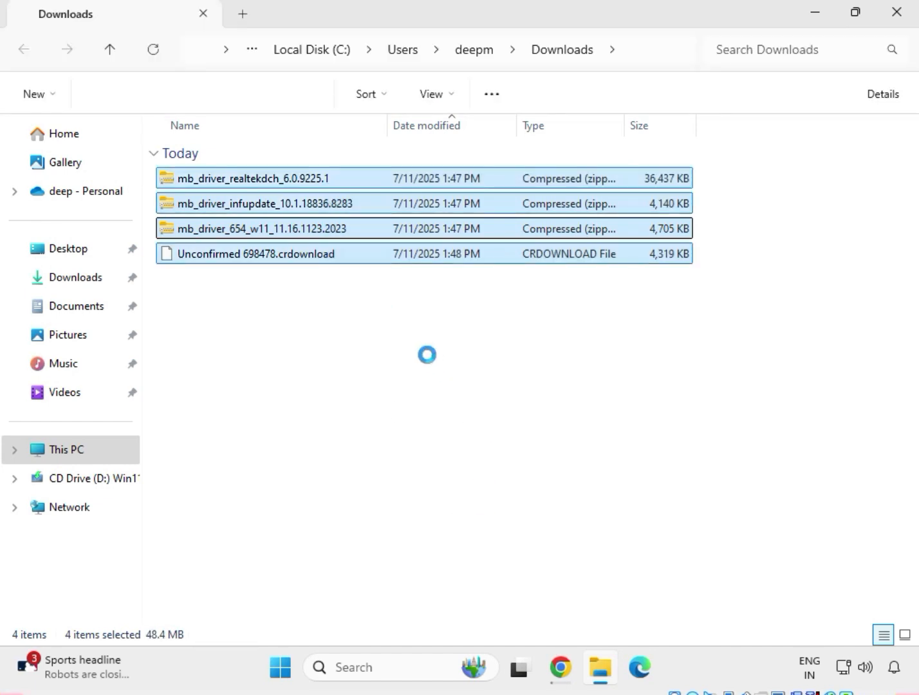
pyautogui.click(427, 360)
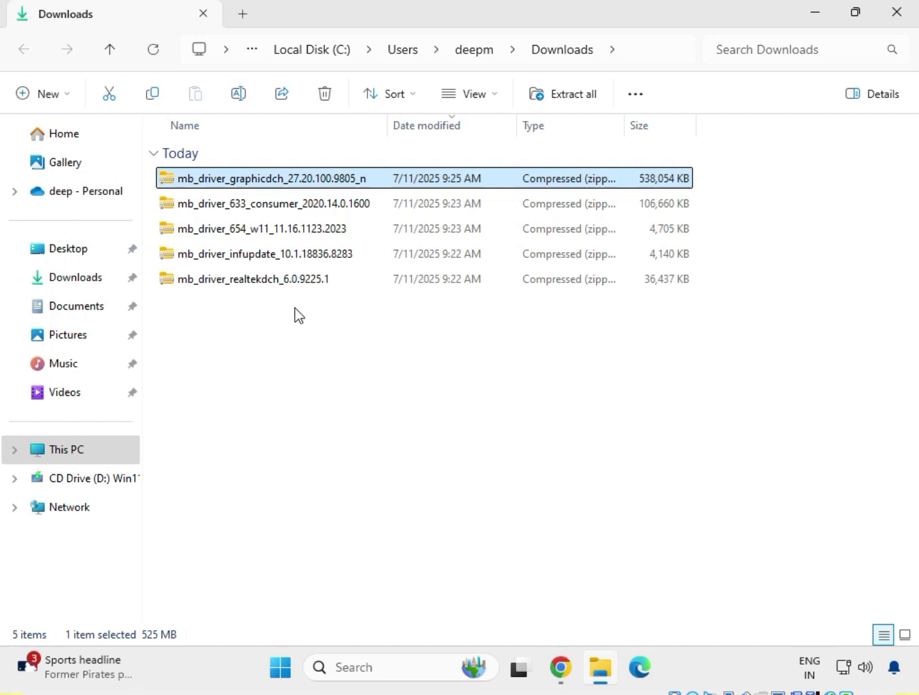
pyautogui.moveTo(296, 307); pyautogui.dragTo(263, 183)
pyautogui.click(343, 354)
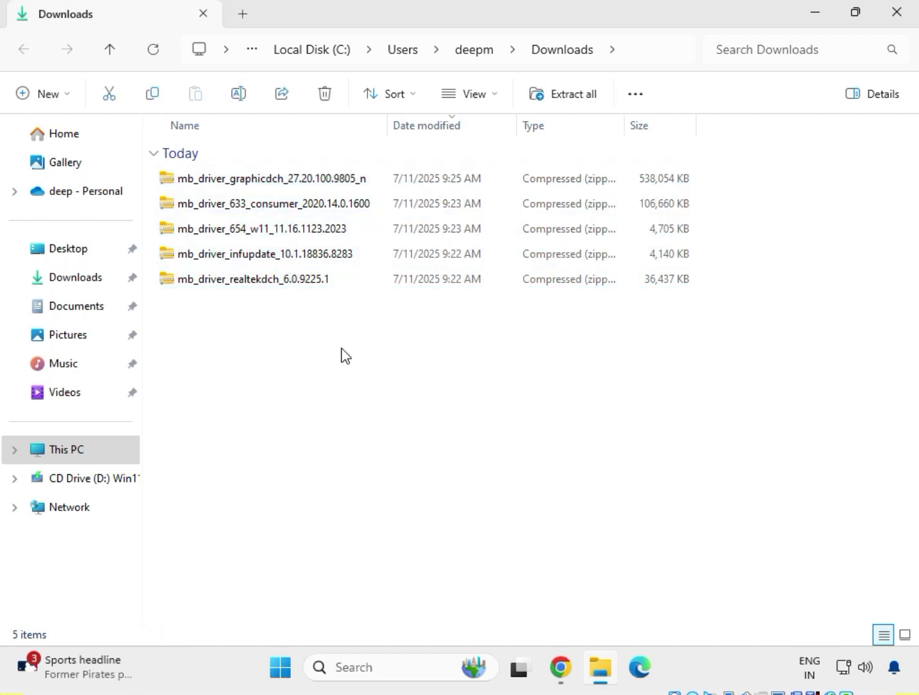
# Extract the mb_driver_realtekdch_6.0.9225.1 archive to its default folder in Downloads and close the window showing the extracted files
pyautogui.click(279, 282)
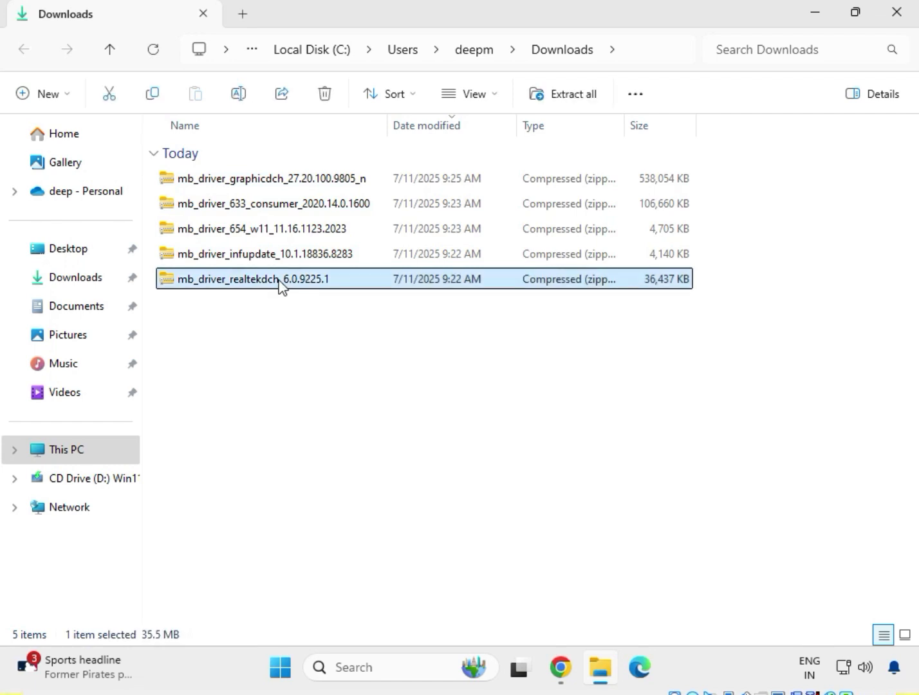
pyautogui.rightClick(279, 283)
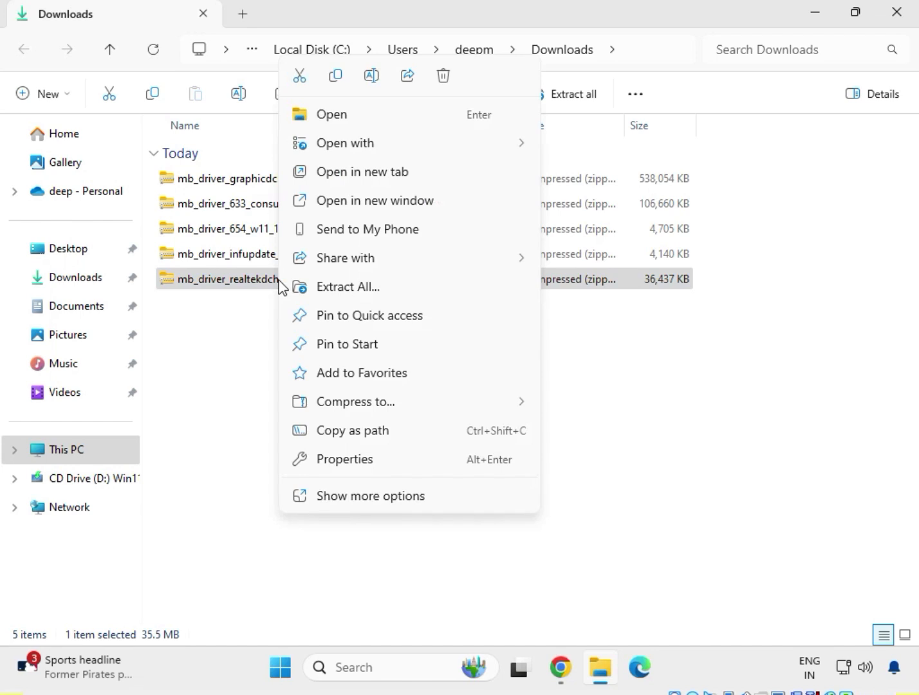
pyautogui.click(324, 294)
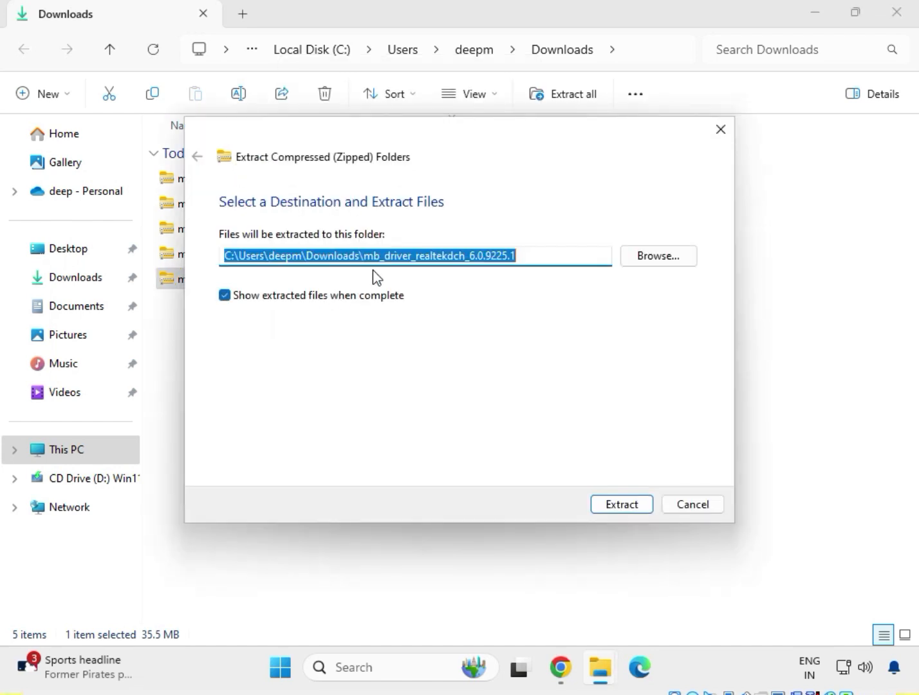
pyautogui.click(621, 505)
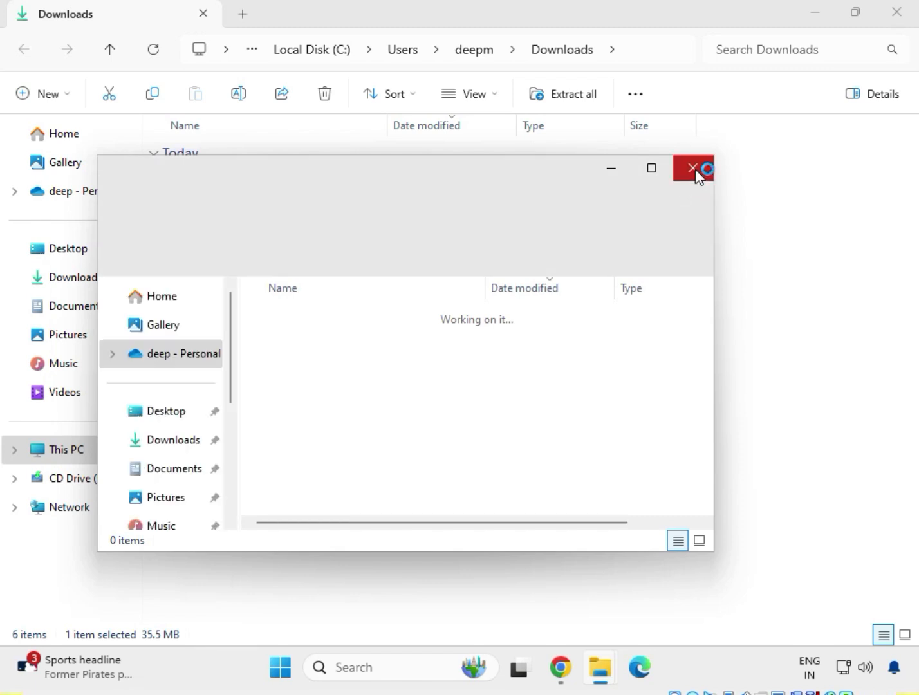
pyautogui.click(694, 168)
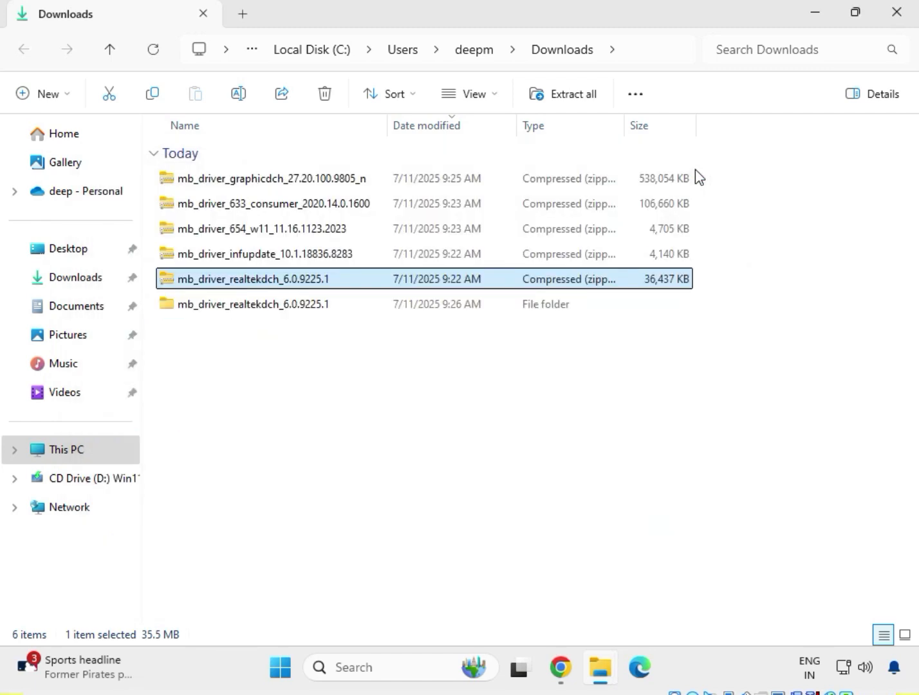
# Extract the mb_driver_infupdate_10.1.18836.8283 archive to its default folder in Downloads and close the window showing the extracted files
pyautogui.click(235, 257)
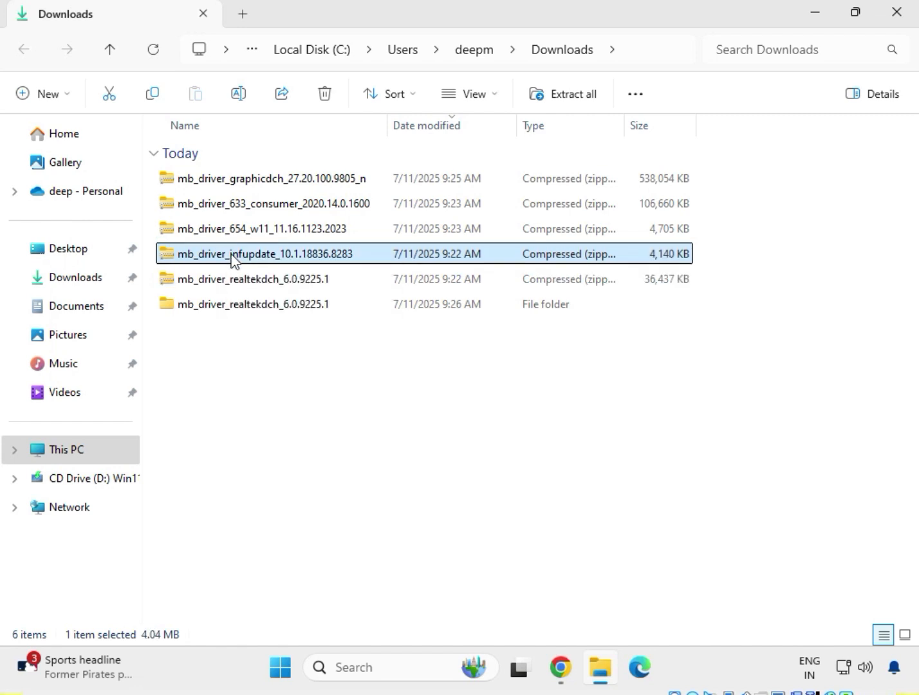
pyautogui.rightClick(233, 259)
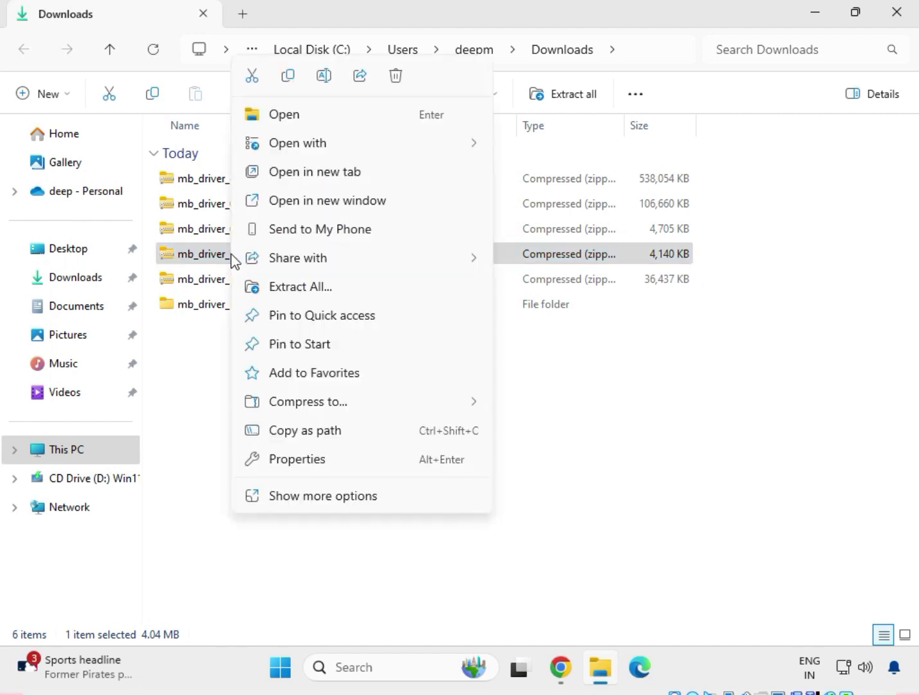
pyautogui.click(303, 288)
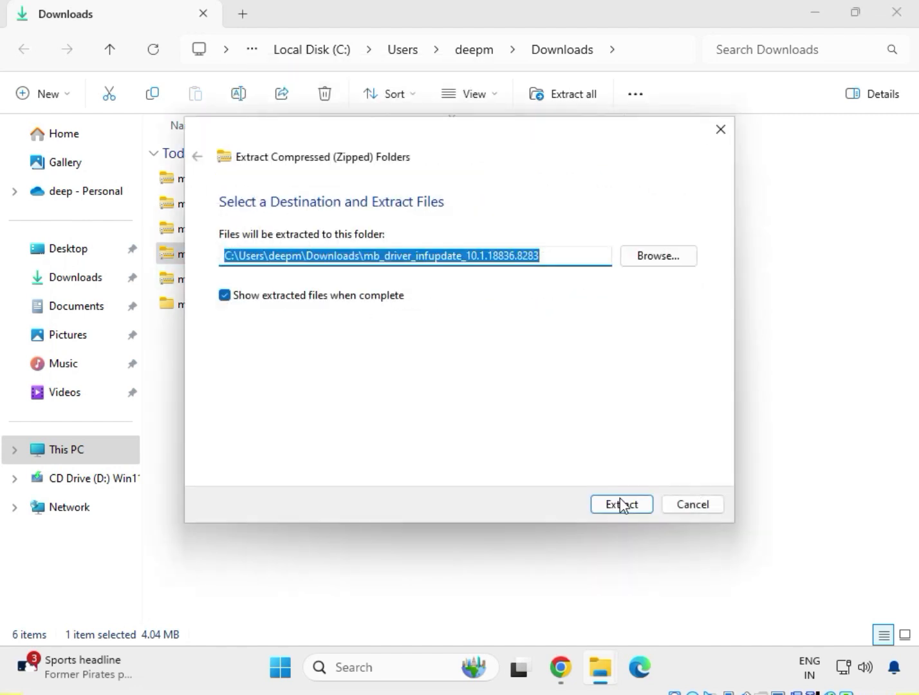
pyautogui.click(622, 505)
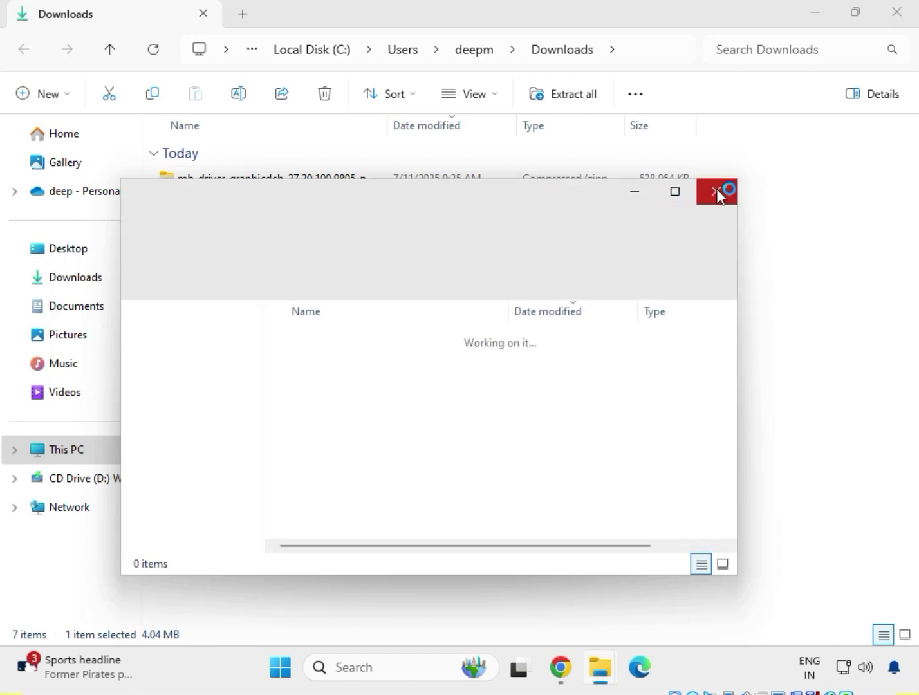
pyautogui.click(716, 191)
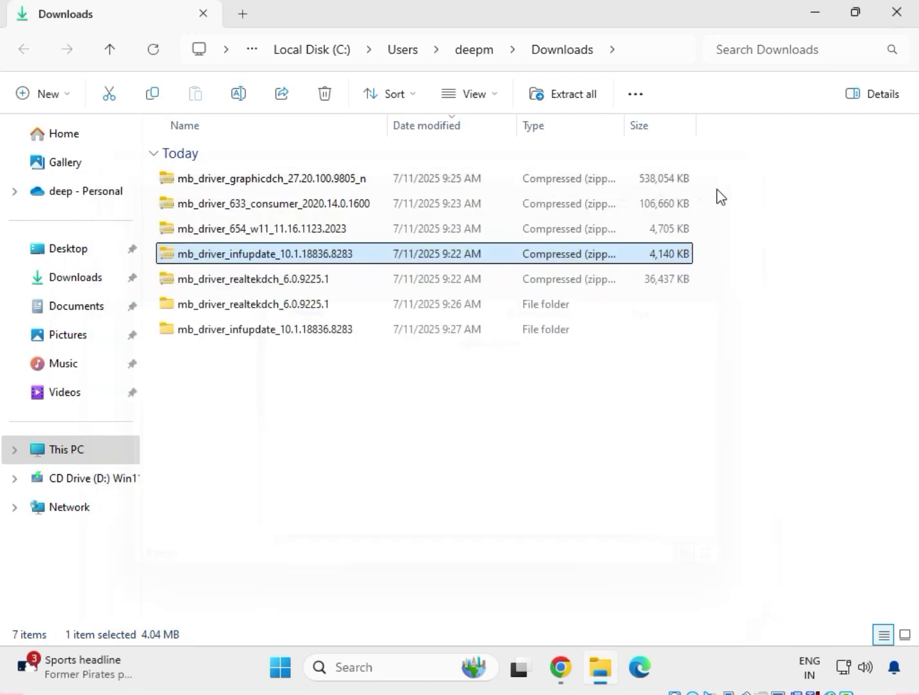
# Extract the mb_driver_654_w11_11.16.1123.2023 archive to its default folder in Downloads and close the window showing the extracted files
pyautogui.click(240, 235)
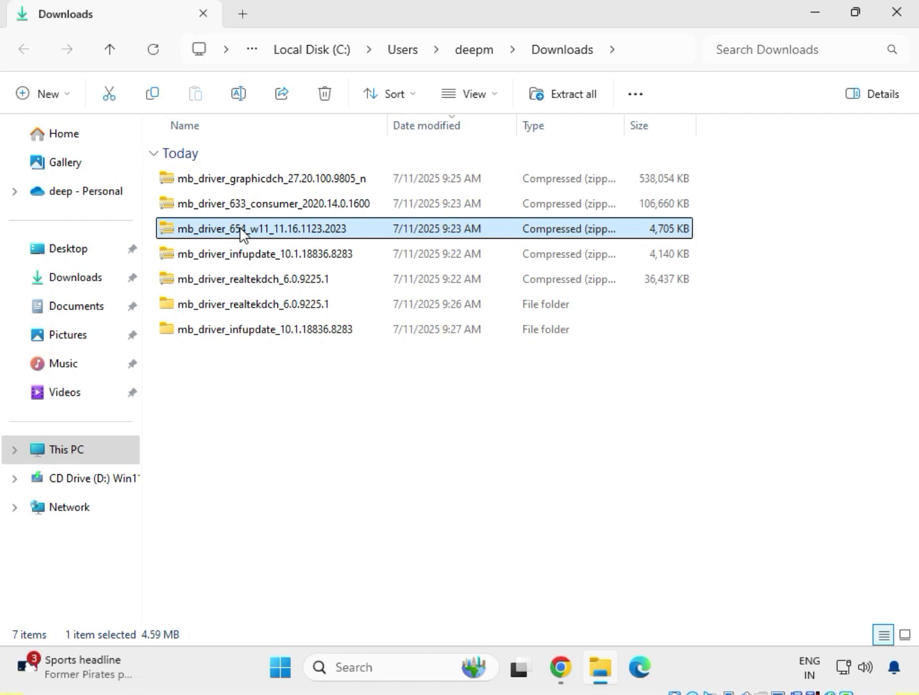
pyautogui.rightClick(240, 236)
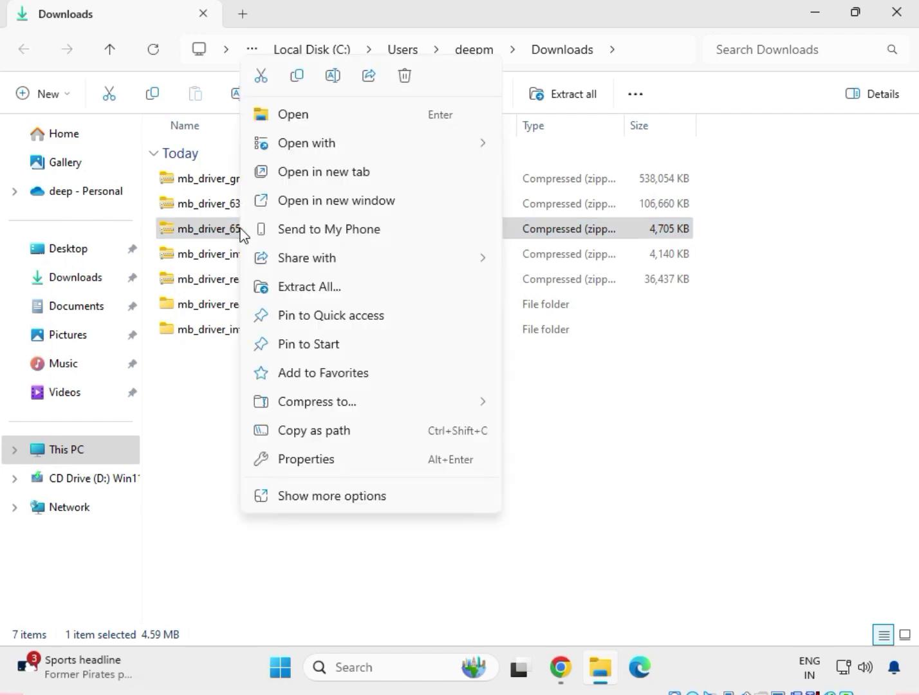
pyautogui.click(290, 289)
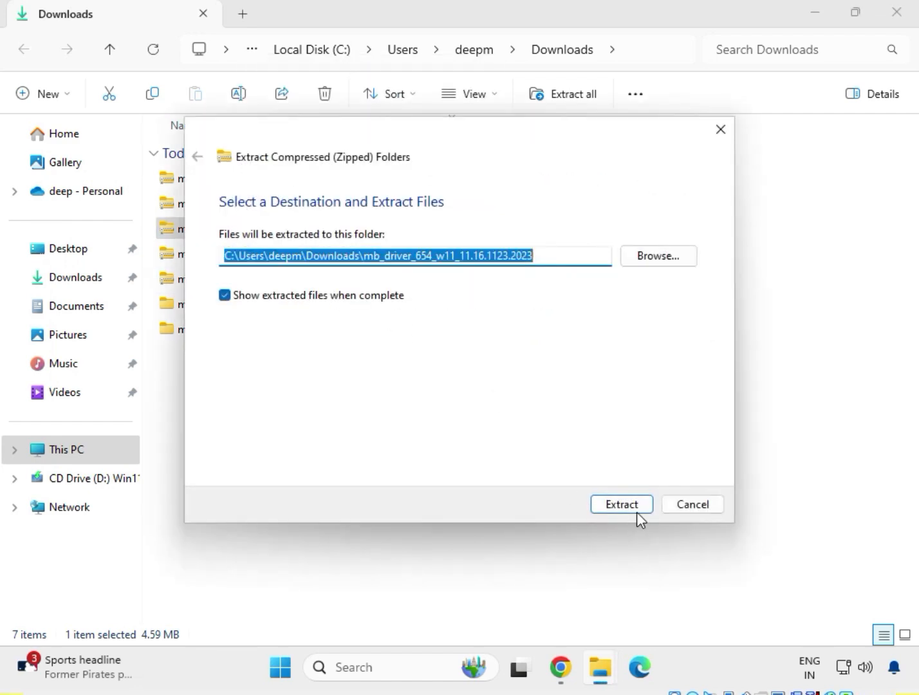
pyautogui.click(636, 511)
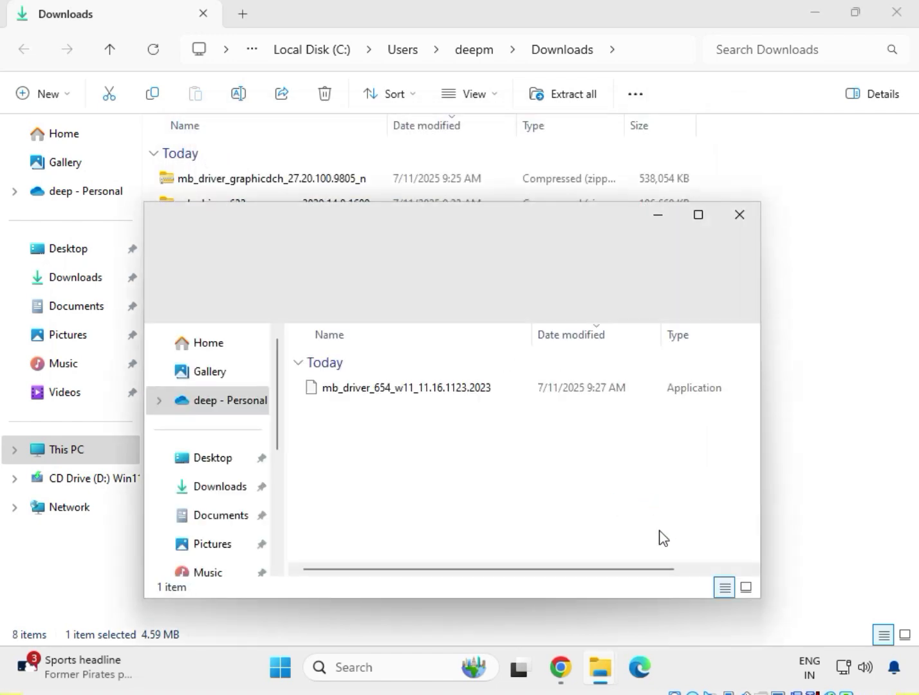
pyautogui.click(738, 214)
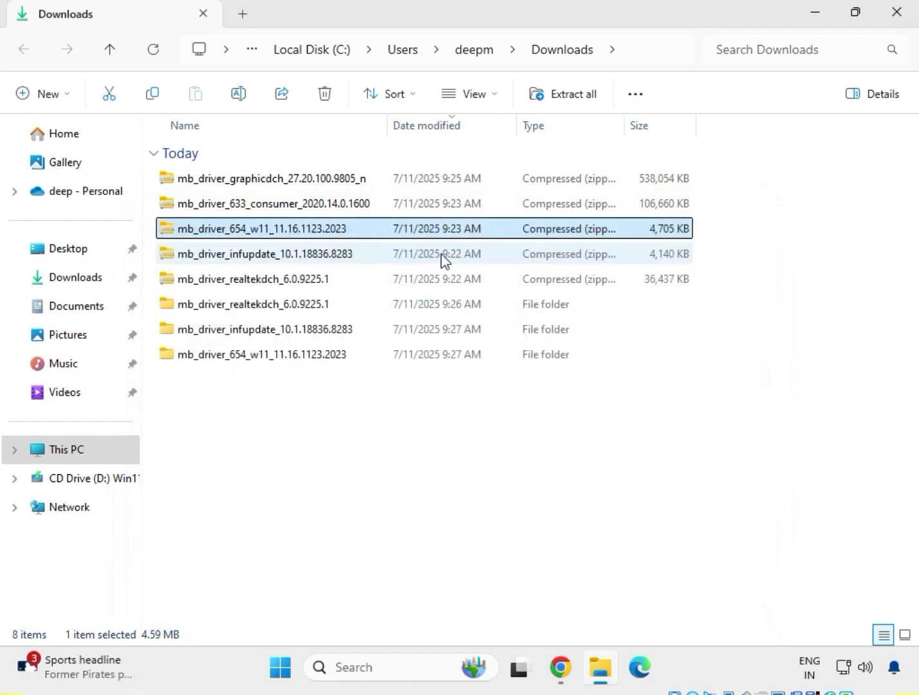
# Extract the mb_driver_633_consumer_2020.14.0.1600 archive to its default folder in Downloads and close the window showing the extracted files
pyautogui.click(219, 205)
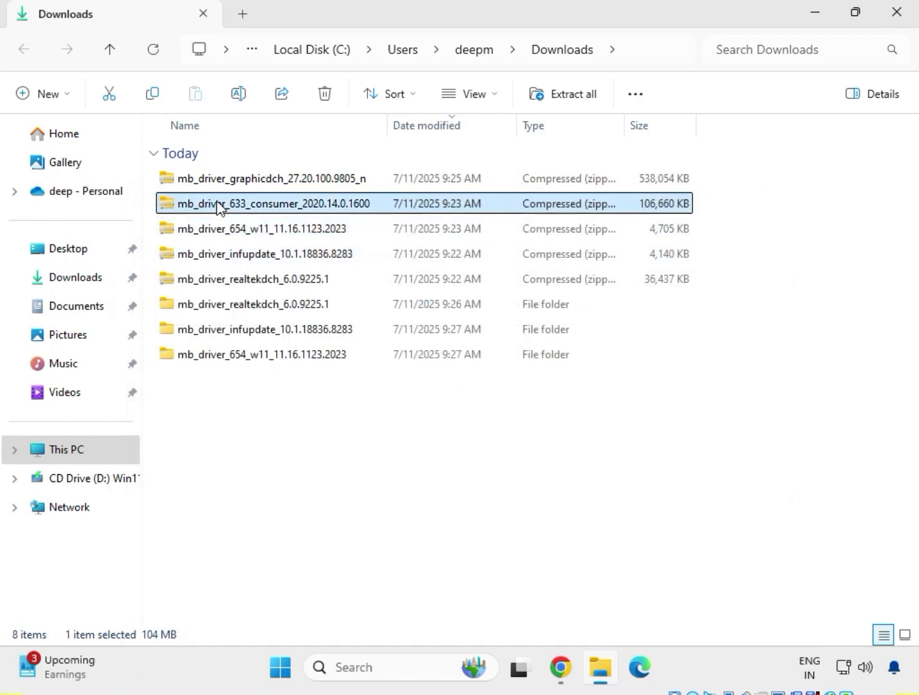
pyautogui.rightClick(219, 204)
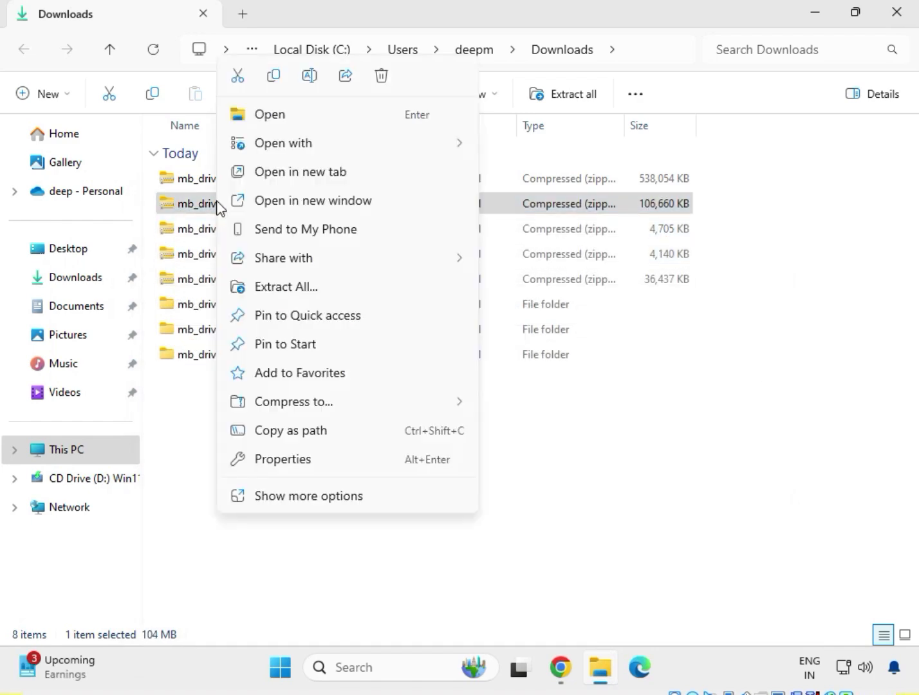
pyautogui.click(286, 289)
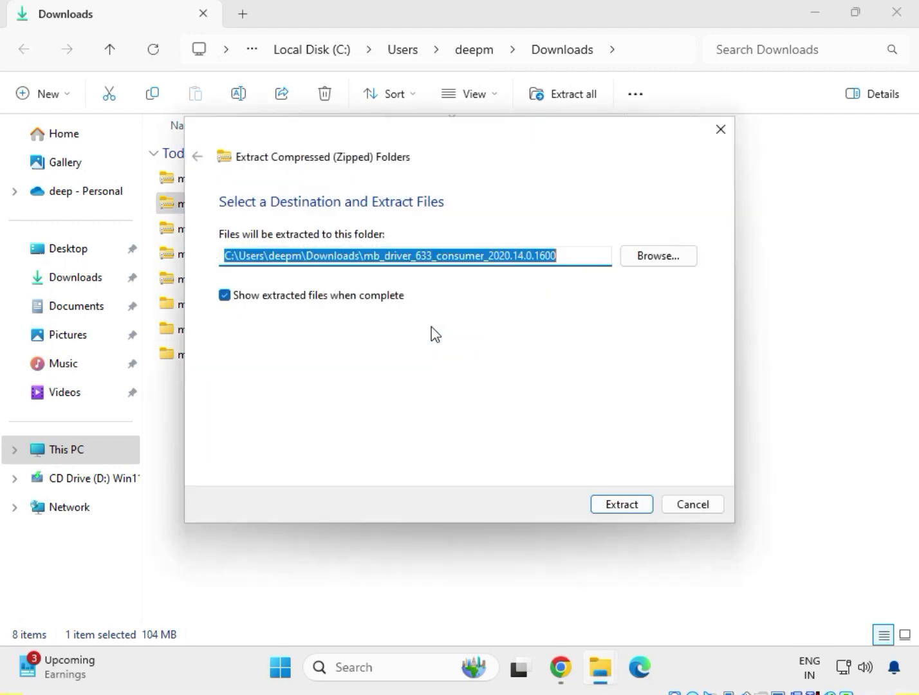
pyautogui.click(615, 510)
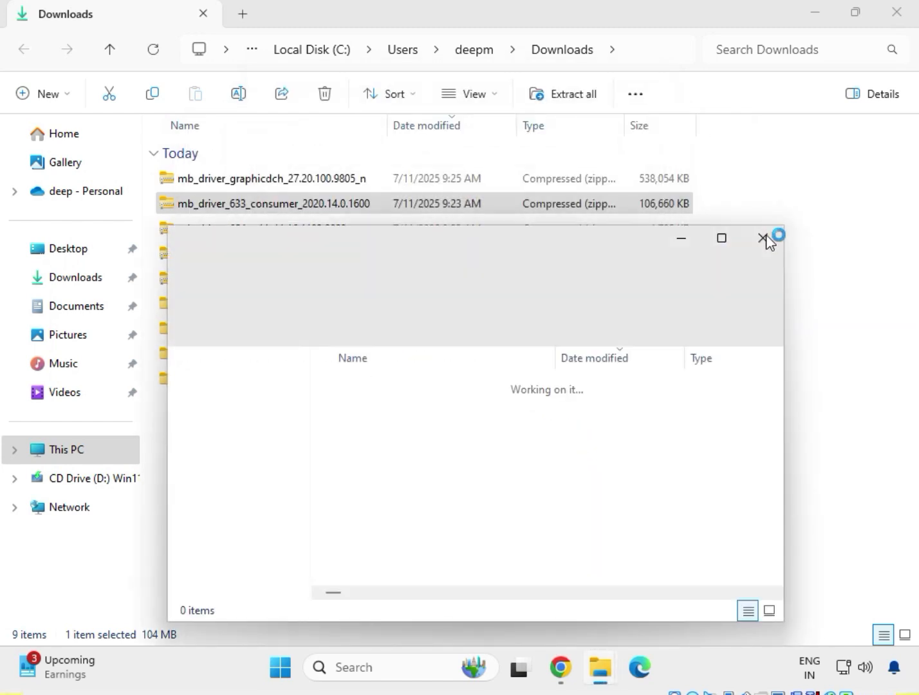
pyautogui.click(765, 242)
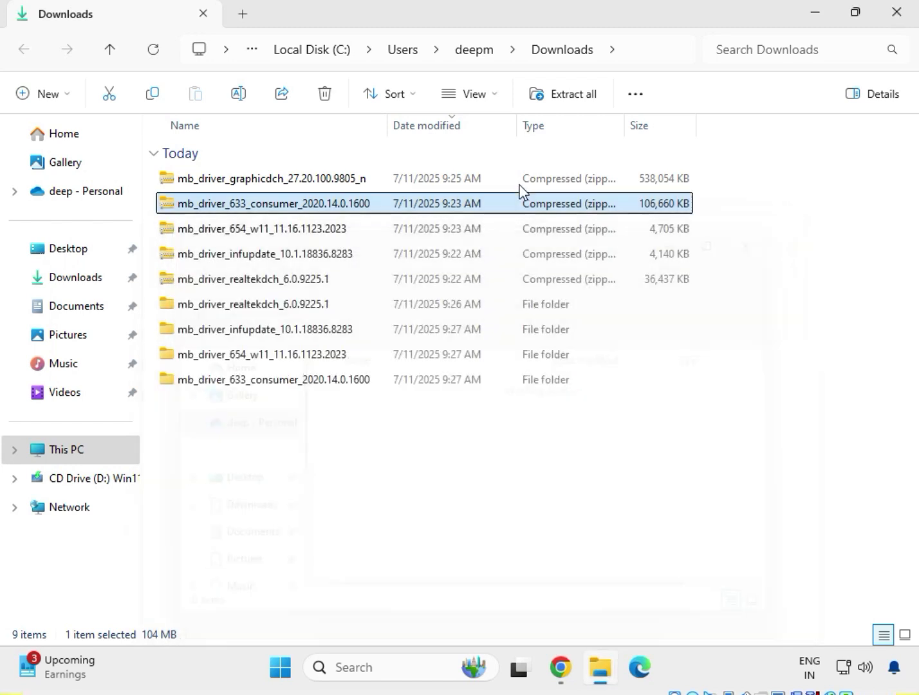
# Extract the mb_driver_graphicdch_27.20.100.9805_n archive to its default folder in Downloads and close the window showing the extracted files
pyautogui.click(316, 179)
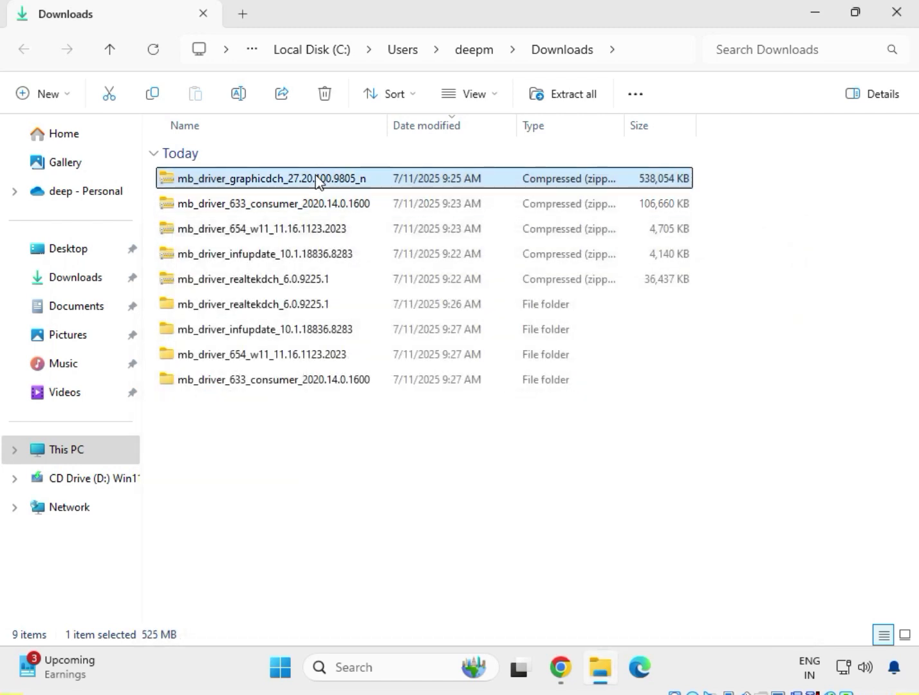
pyautogui.rightClick(316, 182)
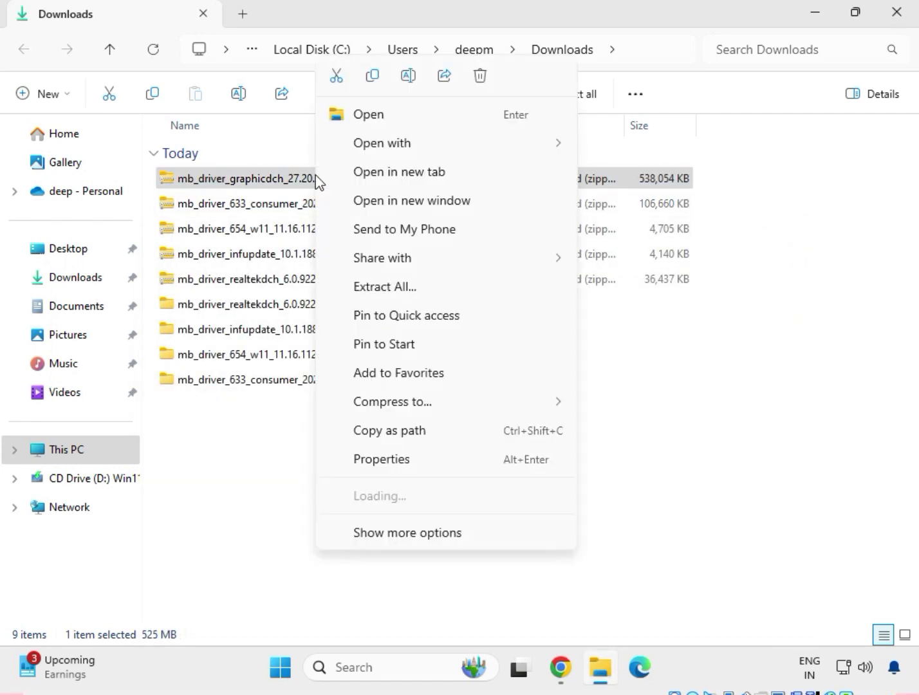
pyautogui.click(406, 289)
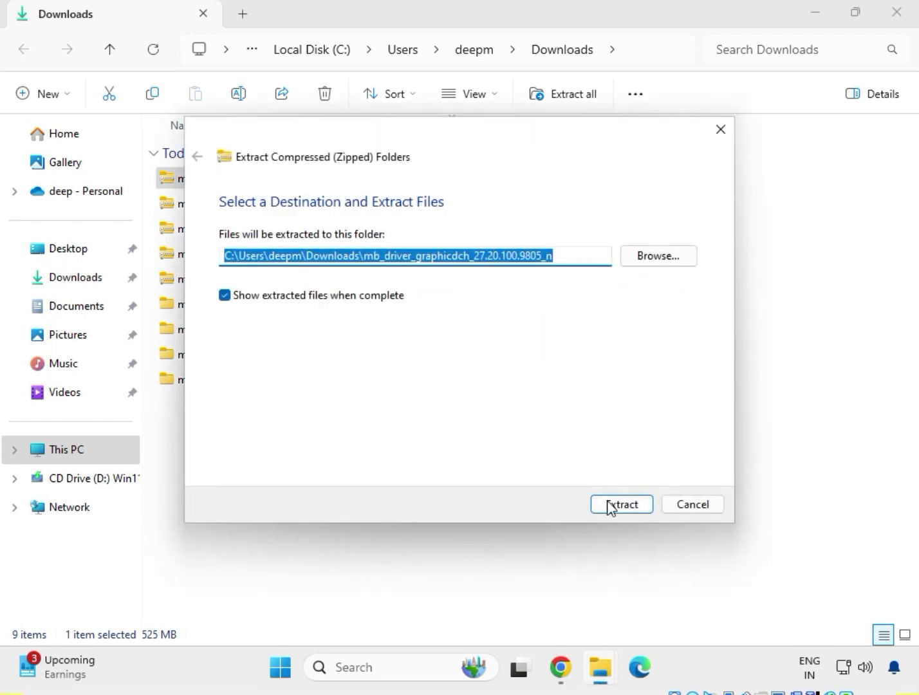
pyautogui.click(604, 495)
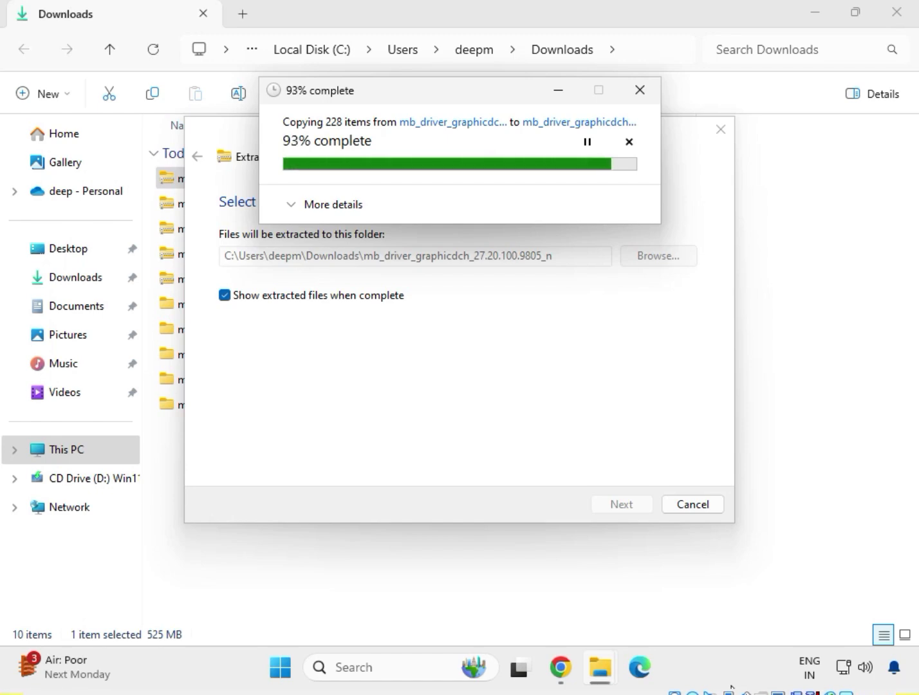
pyautogui.click(785, 15)
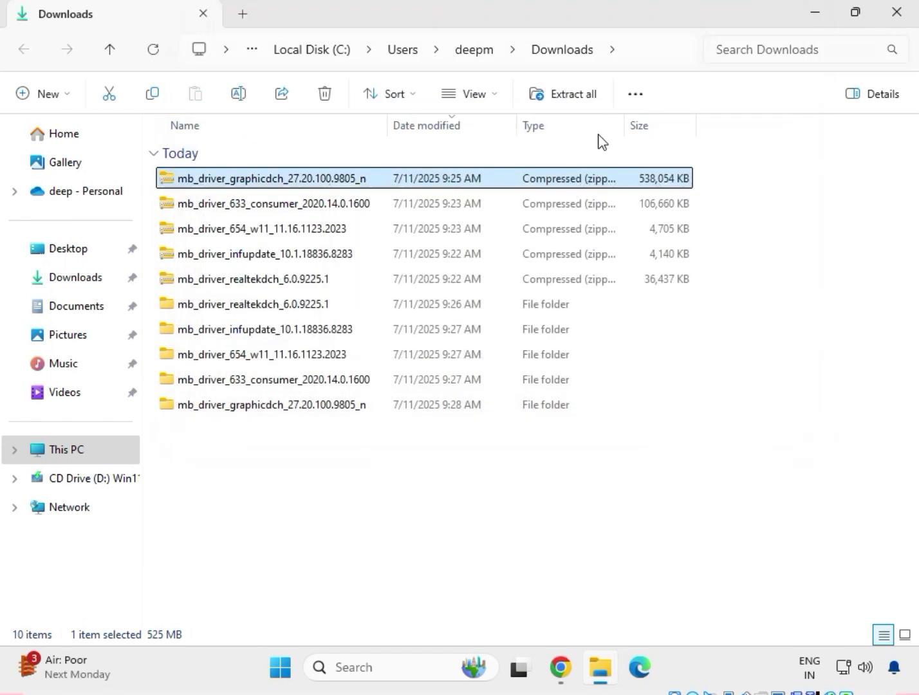
# Delete the five zipped driver archives from Downloads, keeping only the extracted folders
pyautogui.click(384, 429)
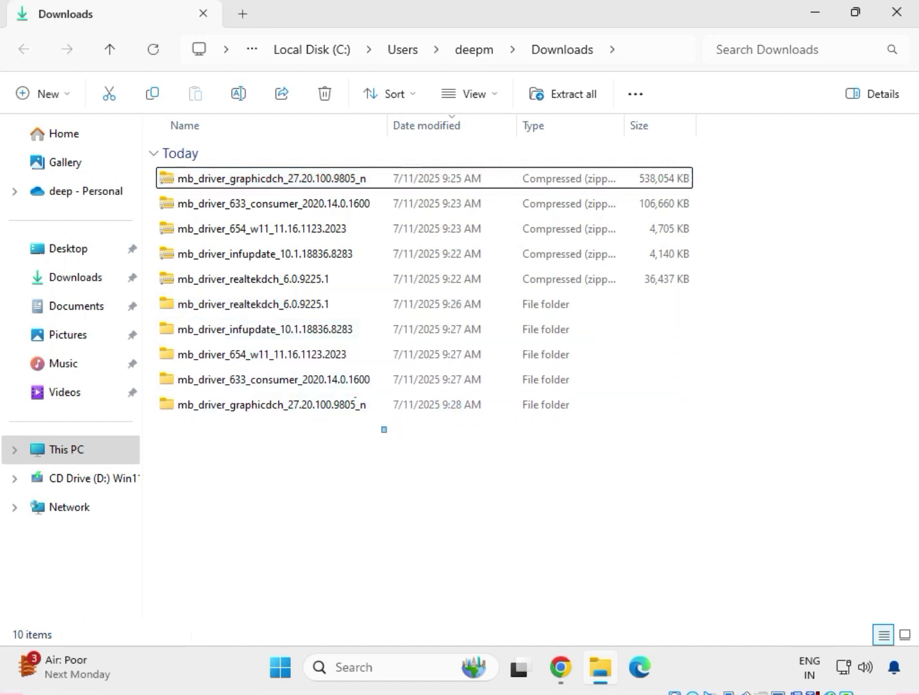
pyautogui.moveTo(384, 430); pyautogui.dragTo(294, 306)
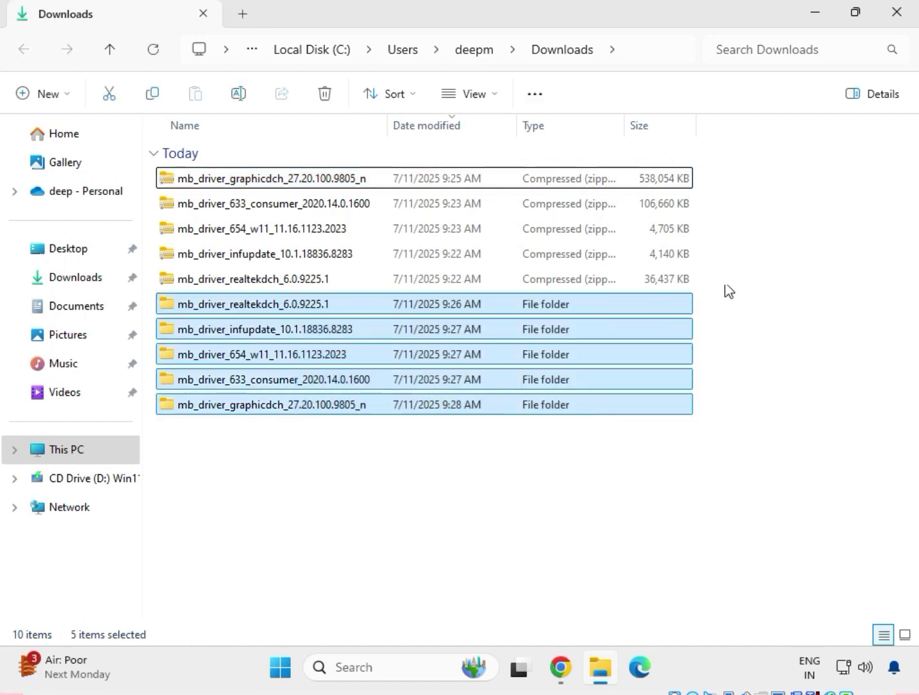
pyautogui.moveTo(717, 280); pyautogui.dragTo(378, 153)
pyautogui.press('Delete')
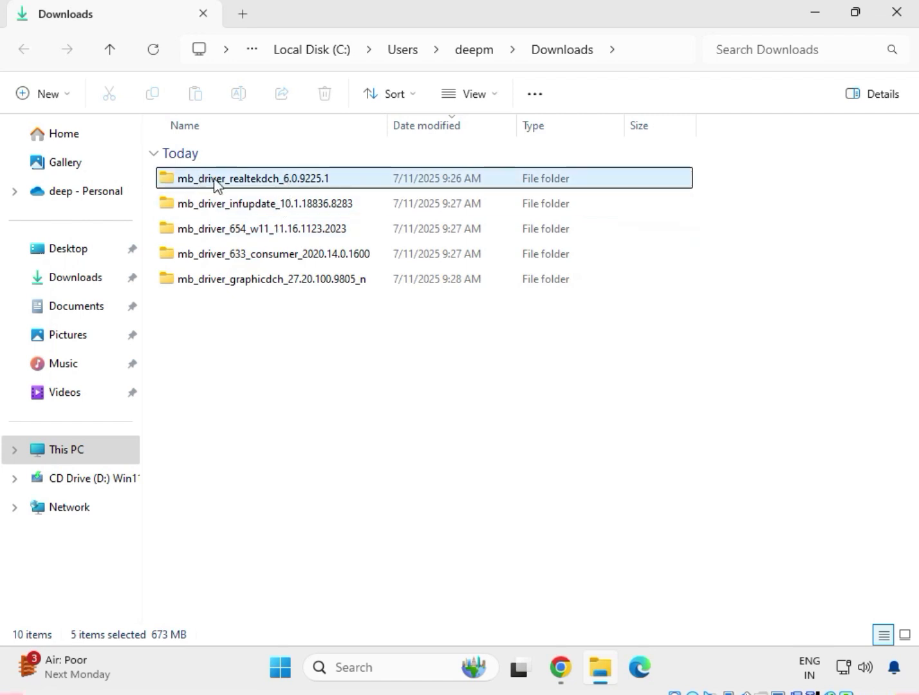
# Run Setup as administrator from the 9225.1_UAD_Win10_Win11 subfolder of mb_driver_realtekdch_6.0.9225.1 and approve the elevation request
pyautogui.doubleClick(235, 179)
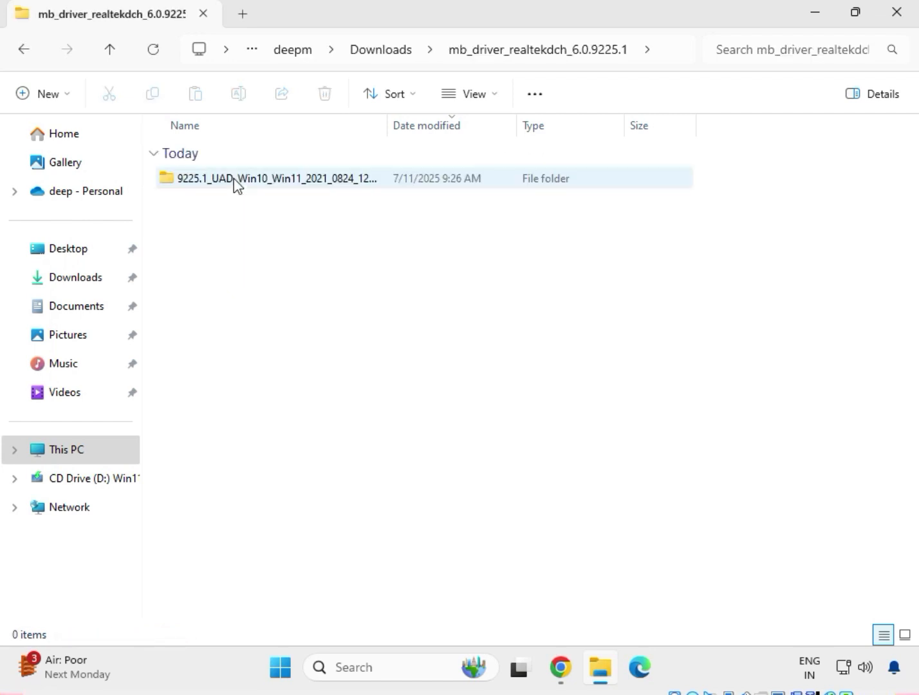
pyautogui.doubleClick(232, 178)
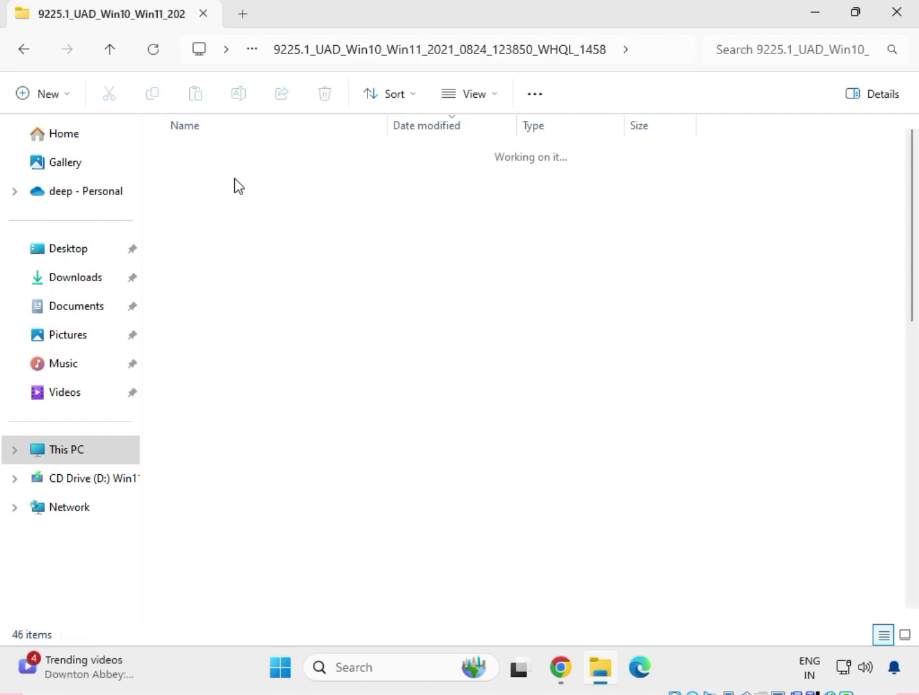
pyautogui.scroll(-1, 298, 468)
pyautogui.scroll(-3, 300, 473)
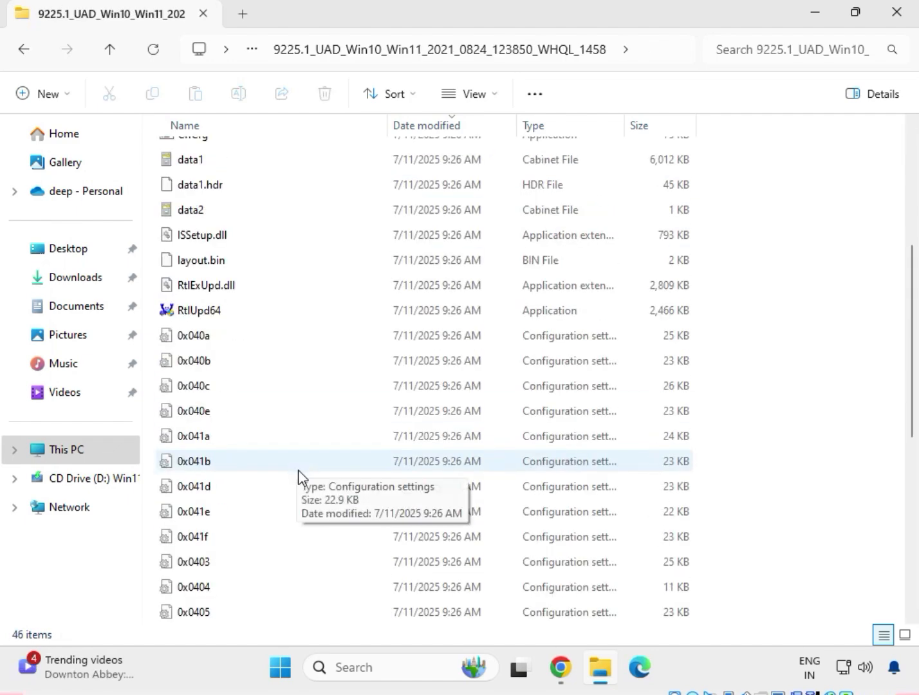
pyautogui.scroll(4, 301, 476)
pyautogui.click(212, 188)
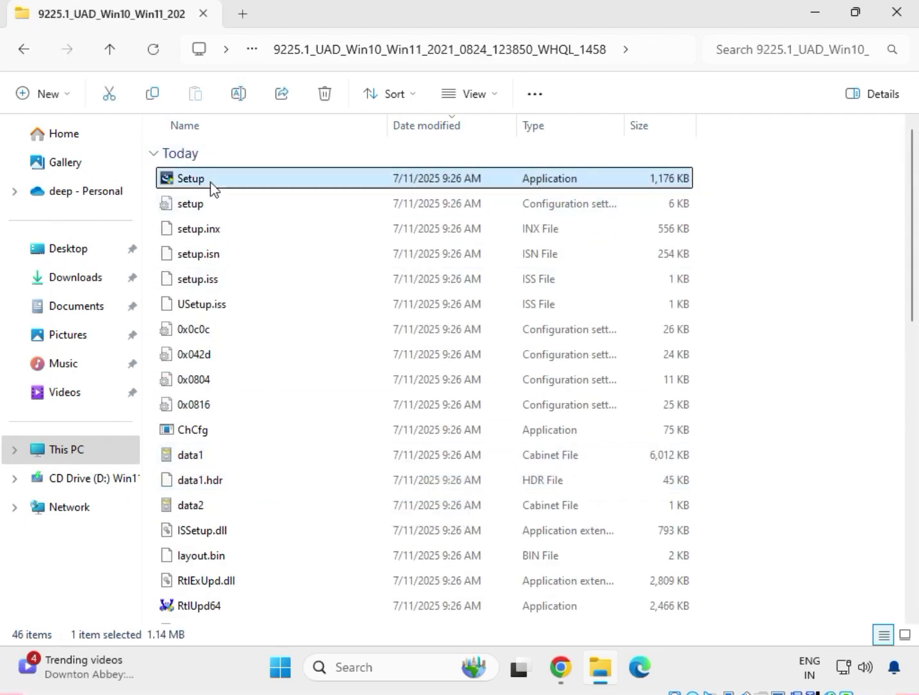
pyautogui.rightClick(214, 188)
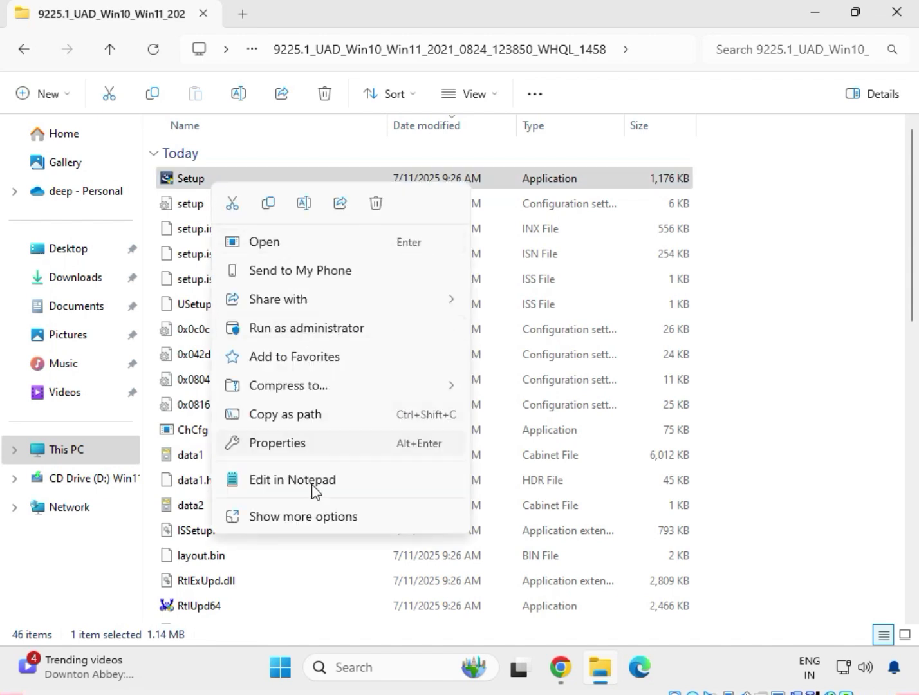
pyautogui.click(303, 518)
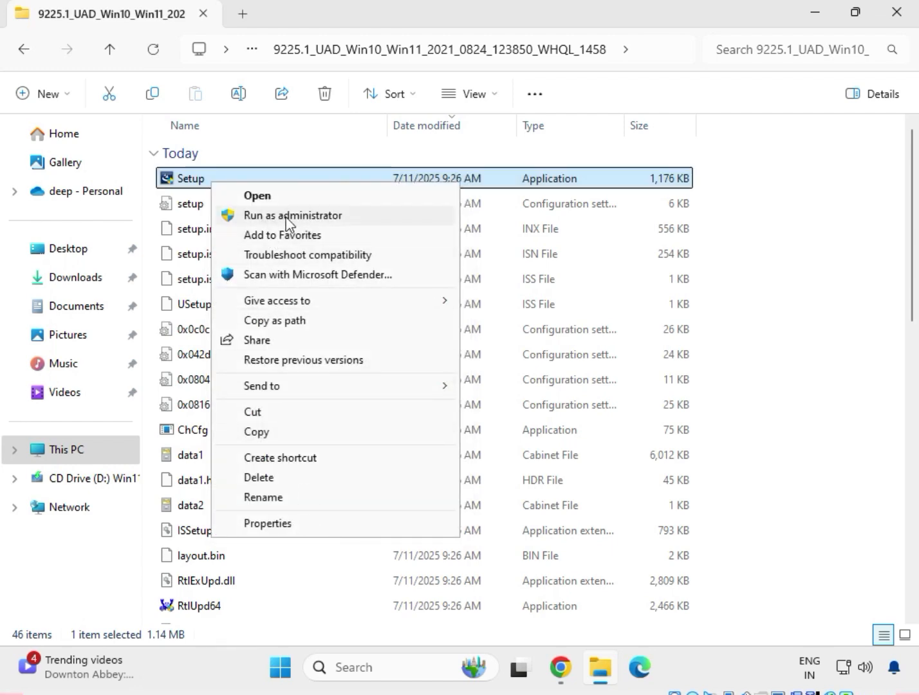
pyautogui.click(286, 216)
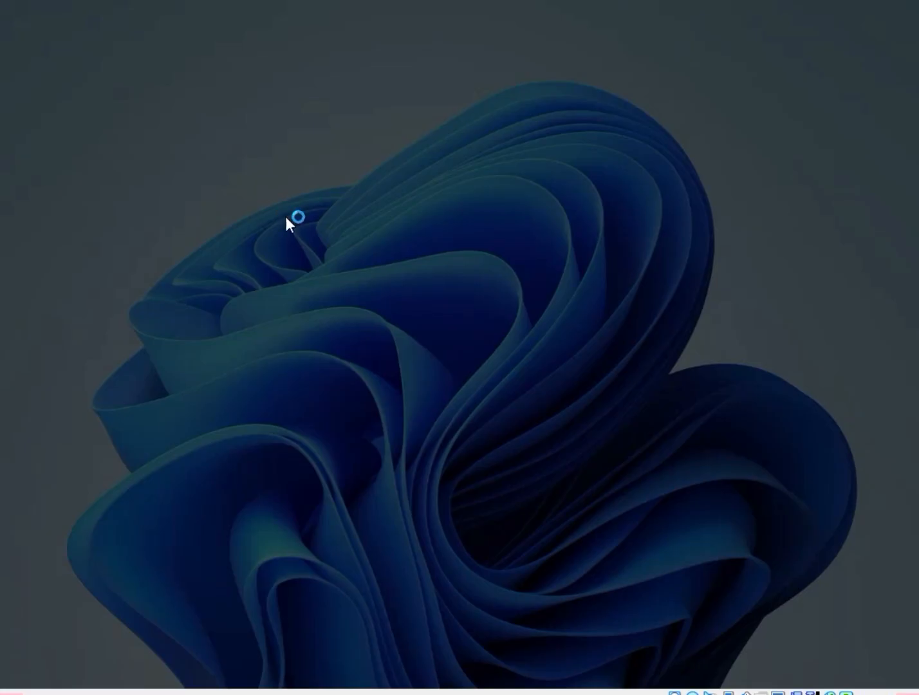
pyautogui.click(360, 484)
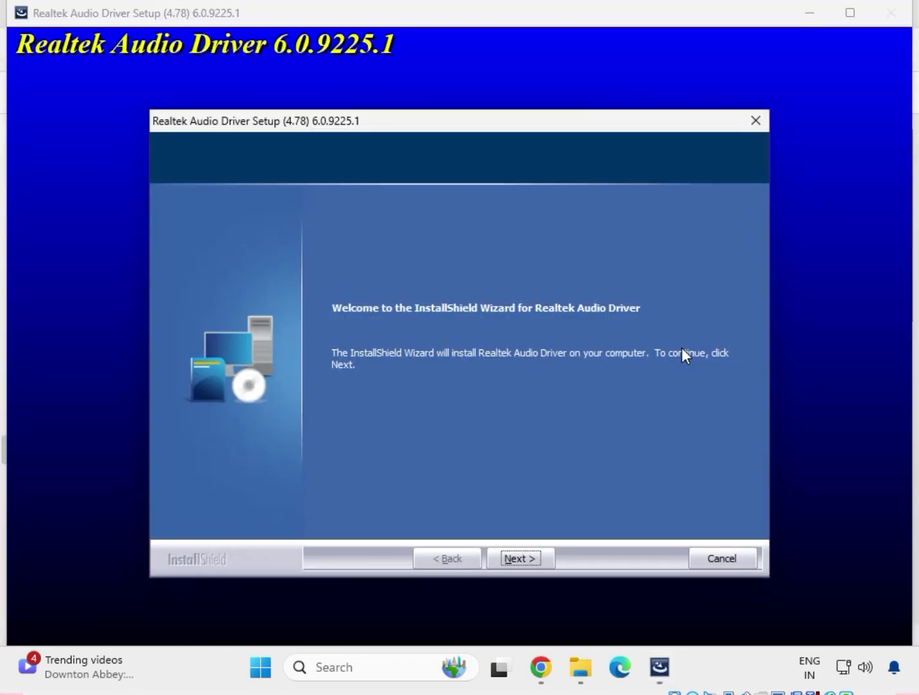
# Complete the Realtek Audio Driver 6.0.9225.1 installation without restarting the computer and return to the Downloads folder
pyautogui.click(517, 559)
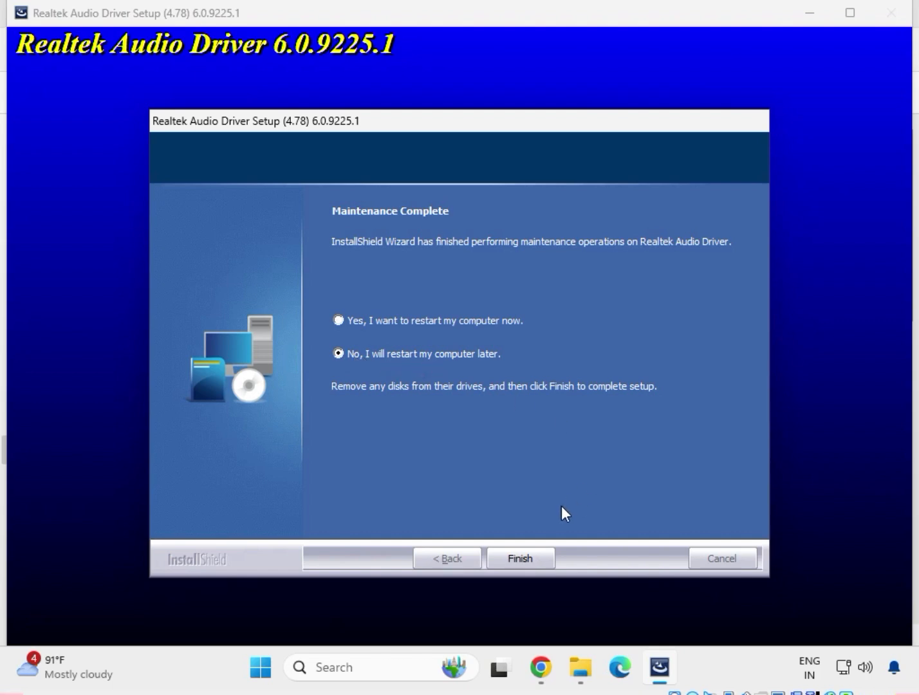
pyautogui.click(525, 553)
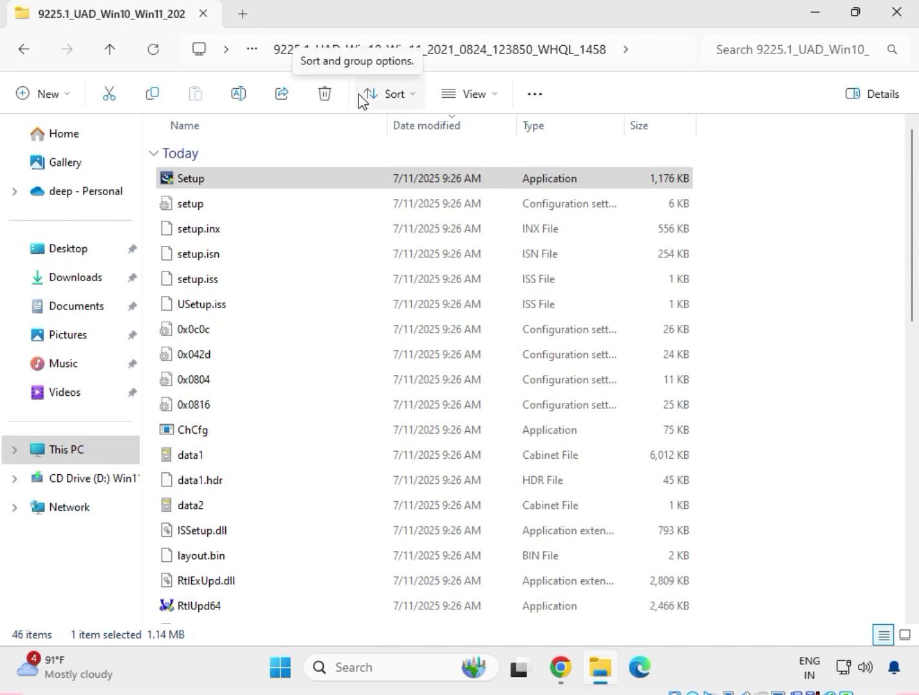
pyautogui.click(19, 54)
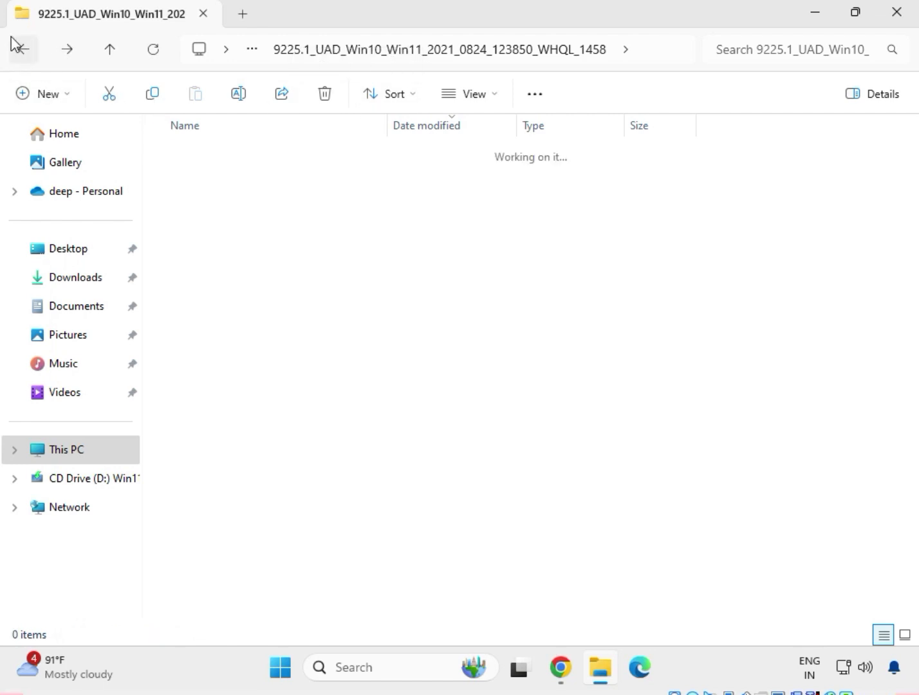
pyautogui.click(16, 54)
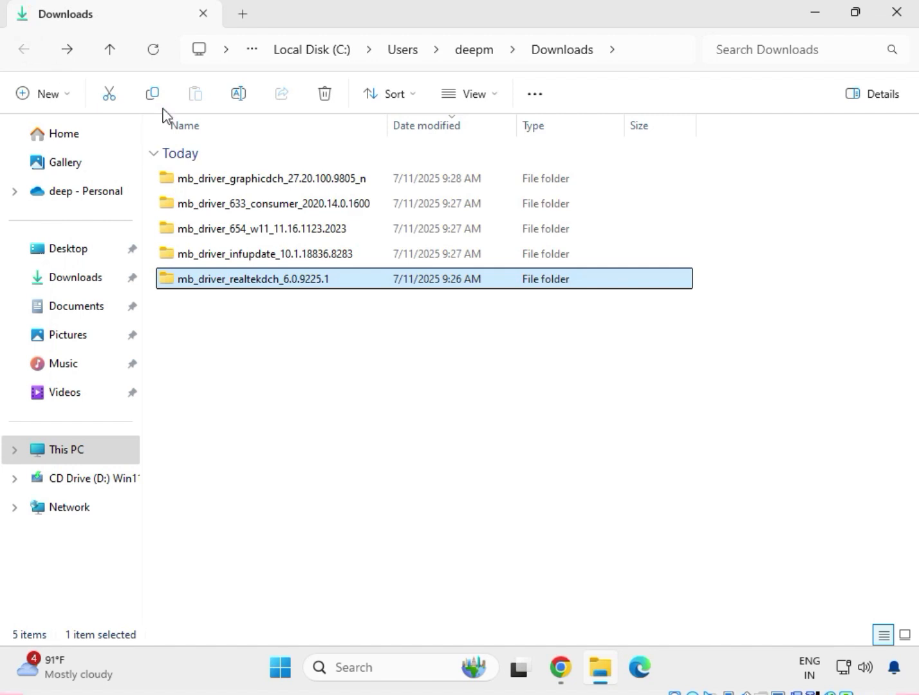
# Run SetupChipset as administrator from the Chipset-10.1.18836.8283-Public-MUP subfolder of mb_driver_infupdate_10.1.18836.8283 and approve the elevation request
pyautogui.doubleClick(246, 258)
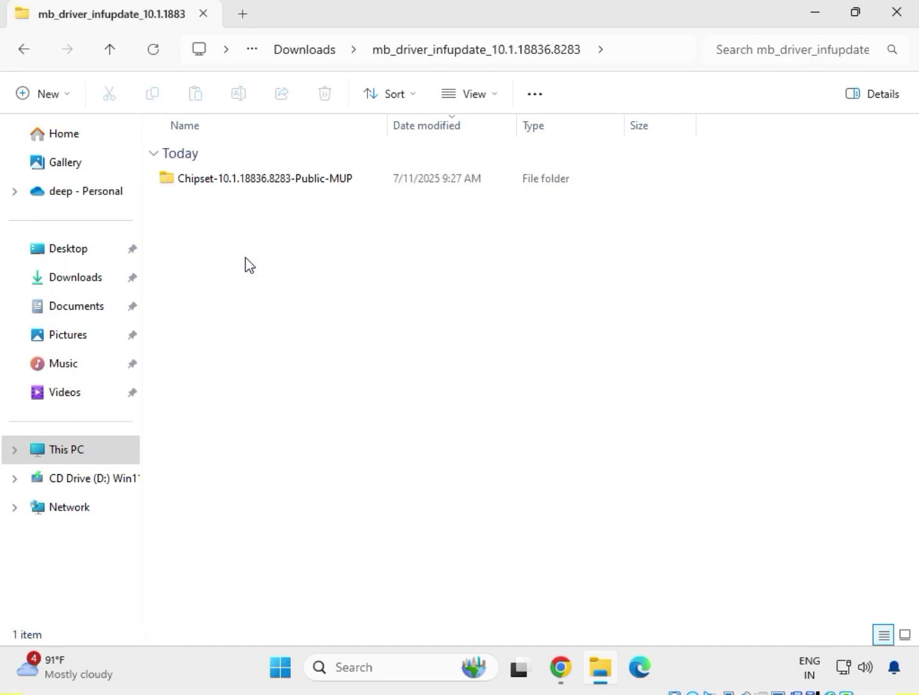
pyautogui.click(254, 183)
pyautogui.rightClick(266, 195)
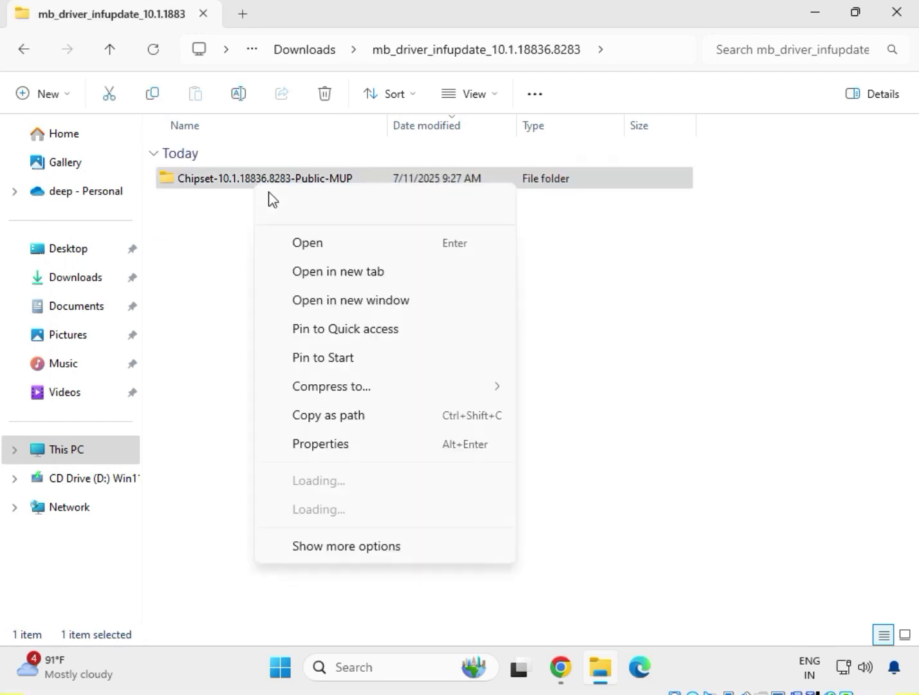
pyautogui.click(305, 239)
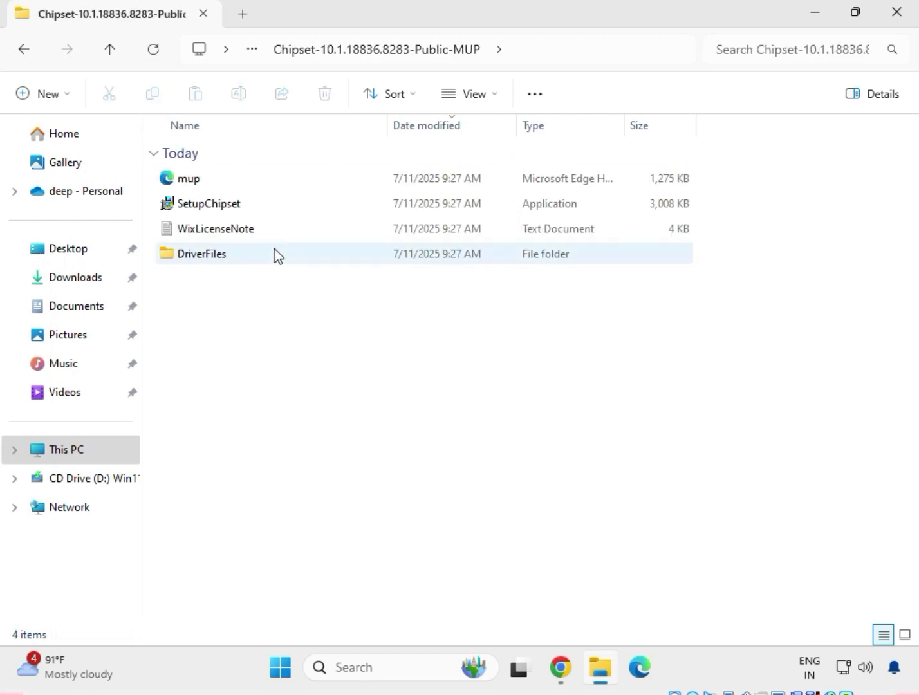
pyautogui.click(213, 211)
pyautogui.rightClick(214, 211)
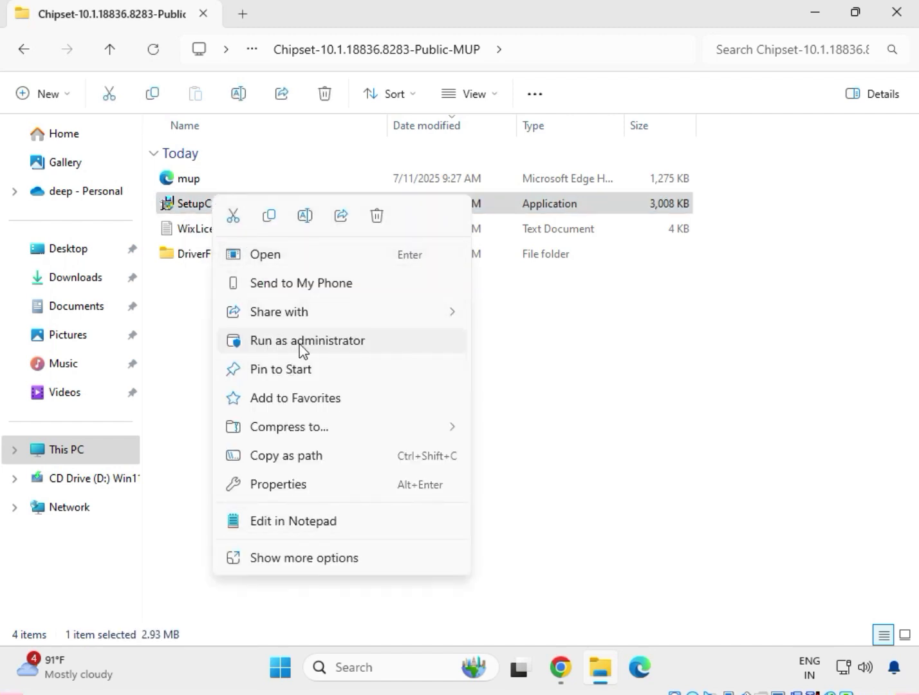
pyautogui.click(313, 558)
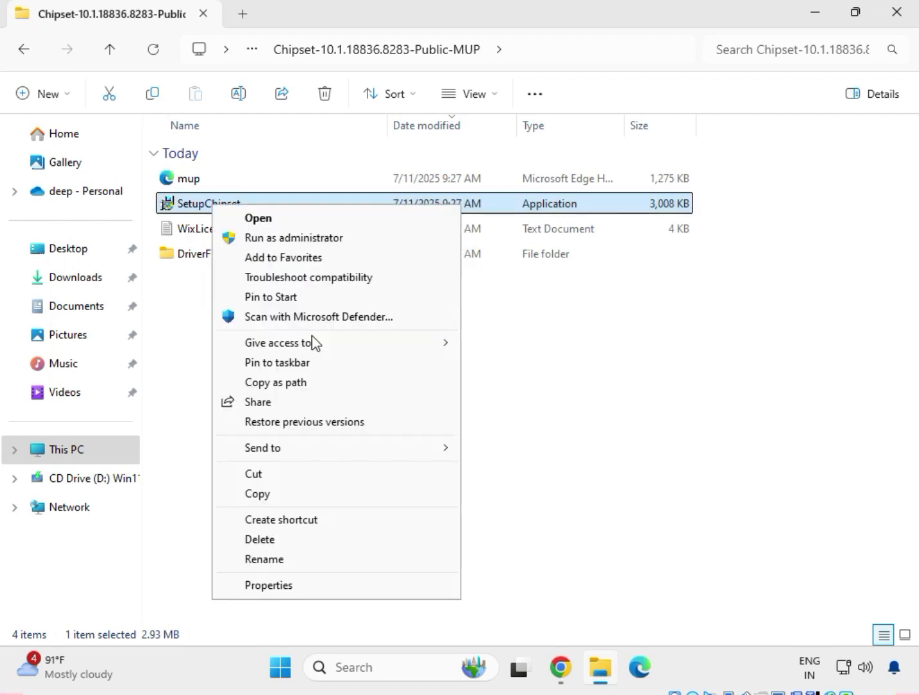
pyautogui.click(300, 240)
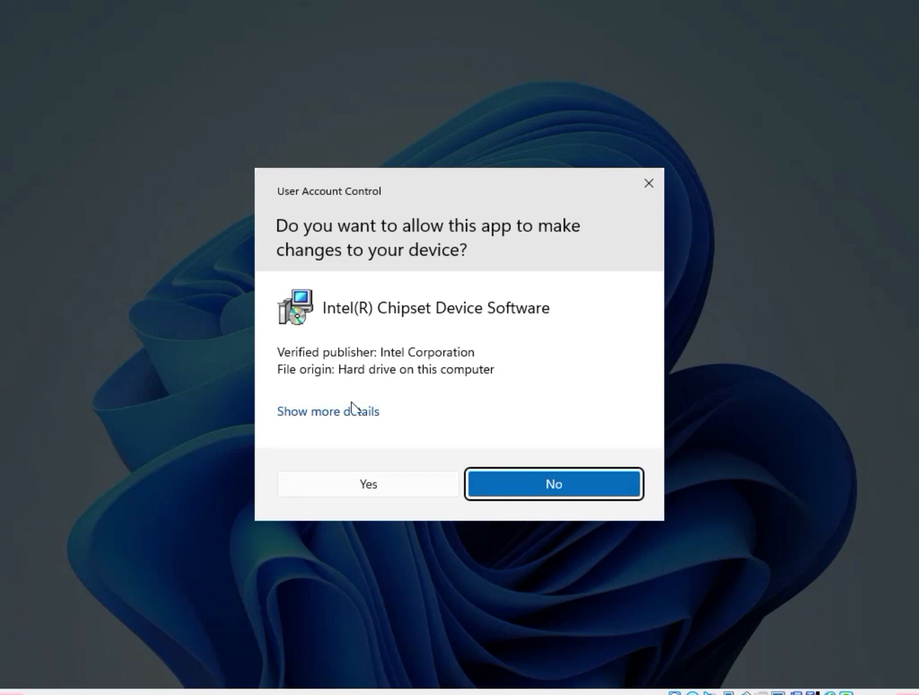
pyautogui.click(367, 482)
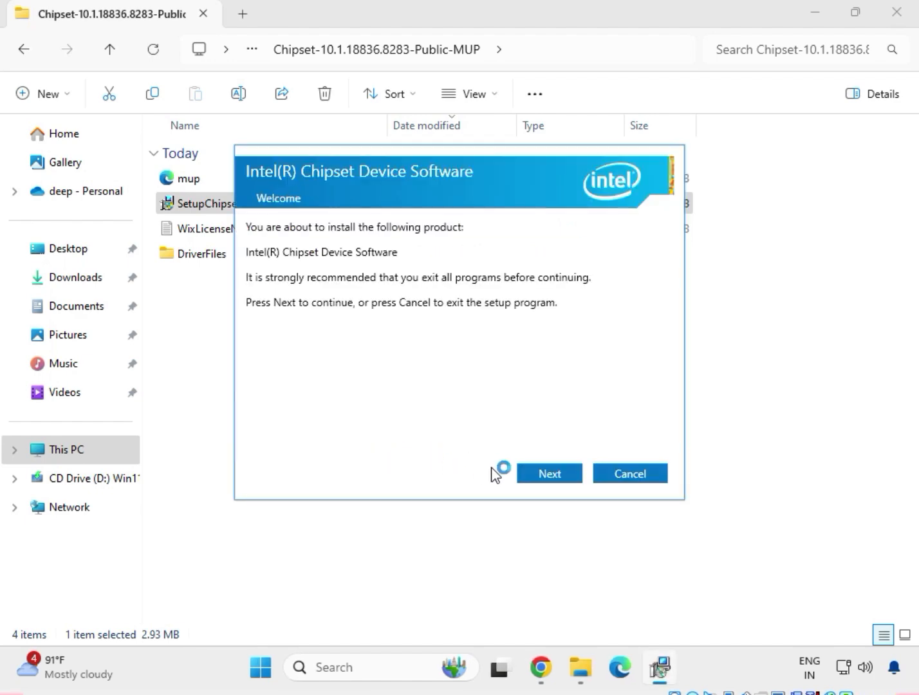
# Accept the license agreement, install the Intel Chipset Device Software and return to the Downloads folder
pyautogui.click(544, 474)
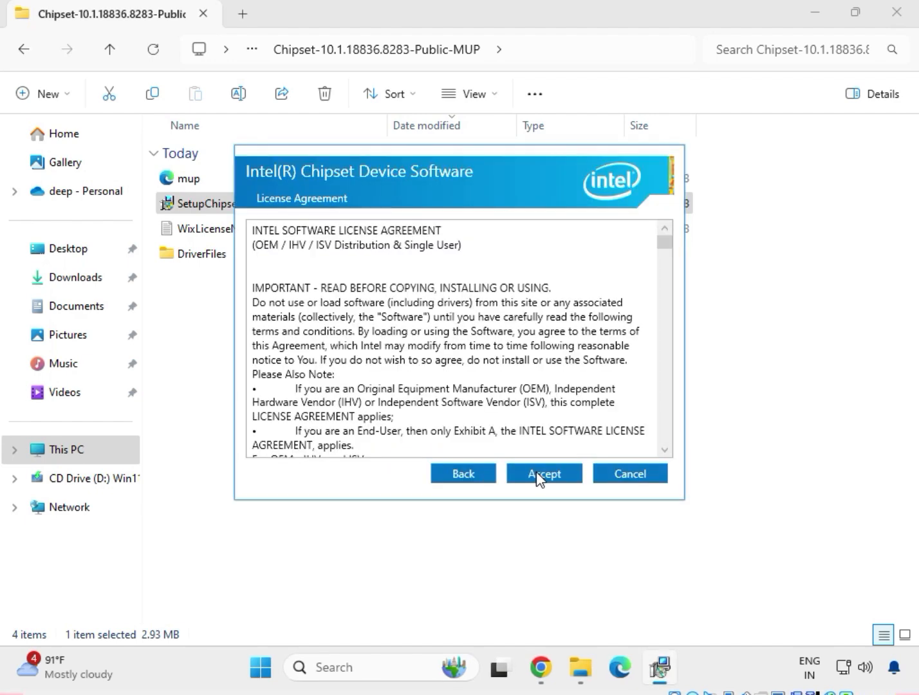
pyautogui.click(537, 476)
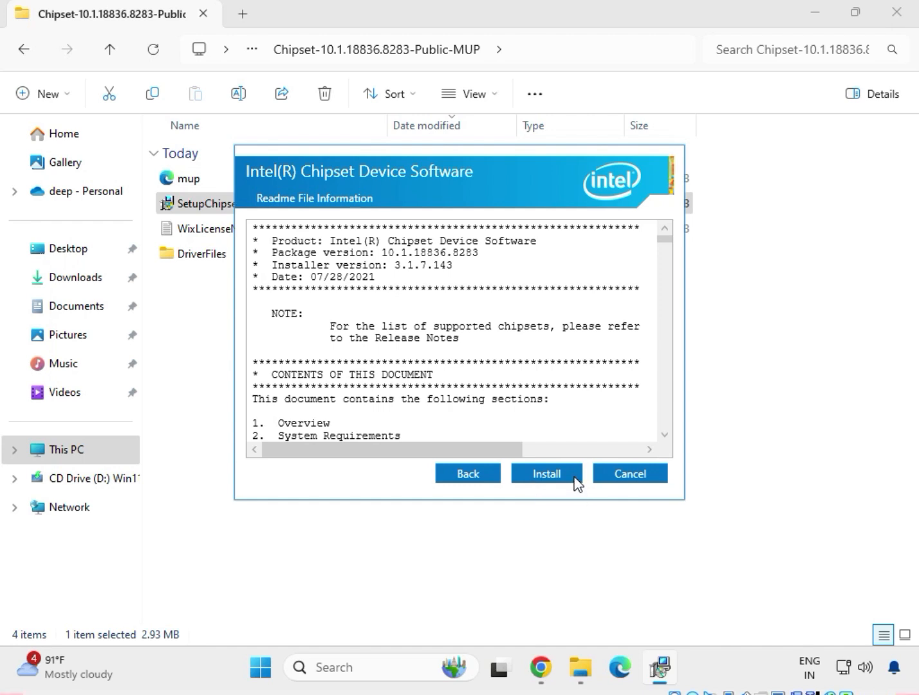
pyautogui.click(547, 474)
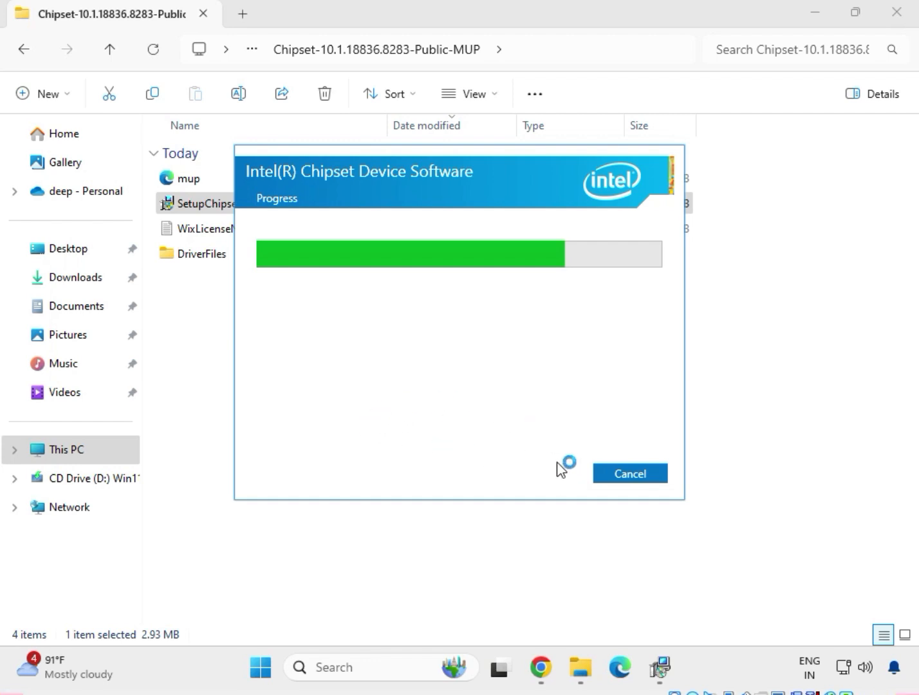
pyautogui.click(202, 329)
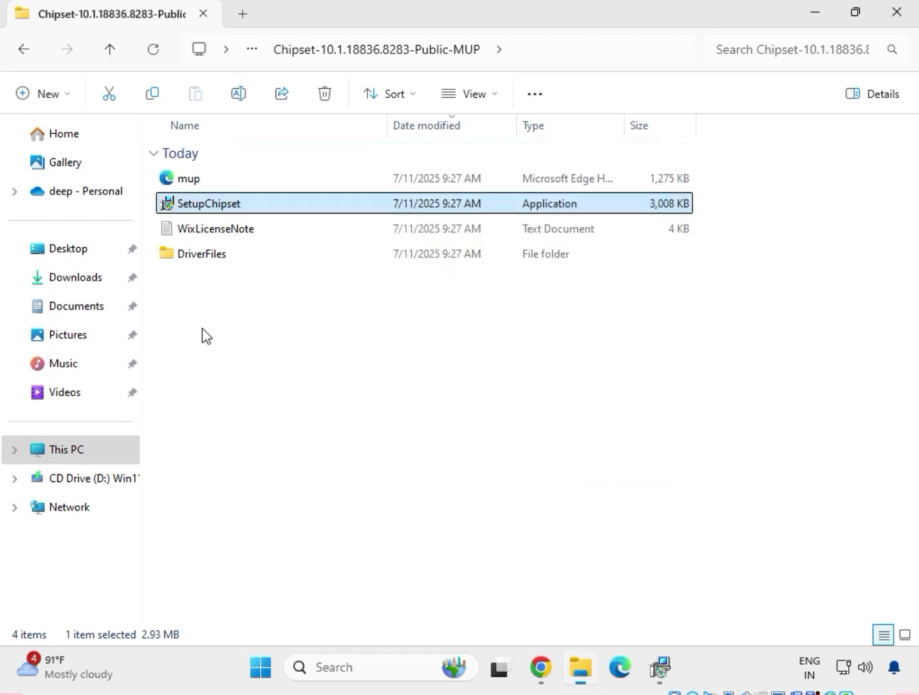
pyautogui.click(25, 46)
pyautogui.click(26, 49)
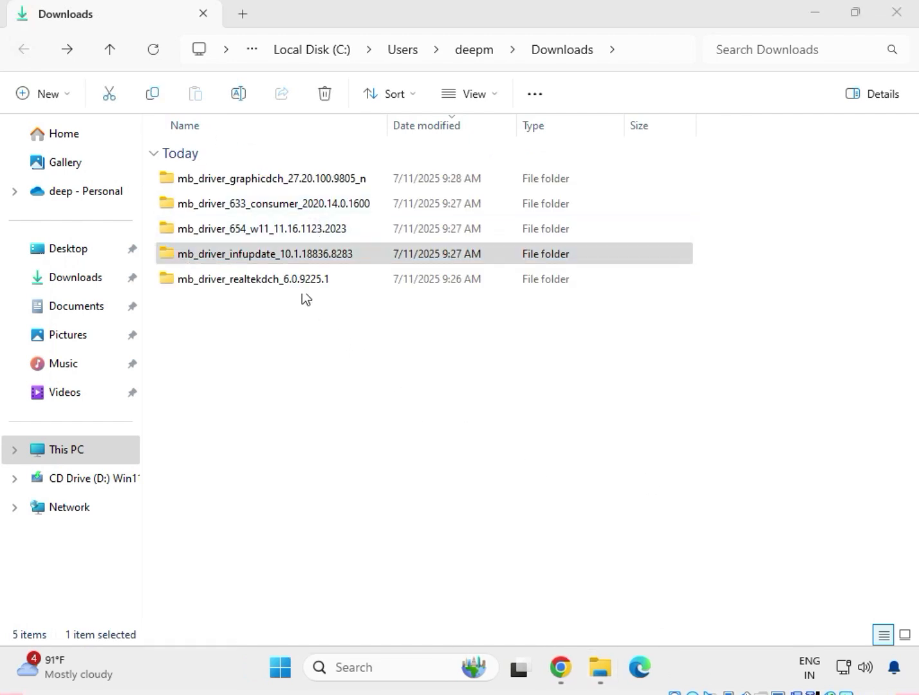
# Run the mb_driver_654_w11_11.16.1123.2023 installer as administrator from its folder, approving the elevation request, and return to Downloads
pyautogui.click(257, 228)
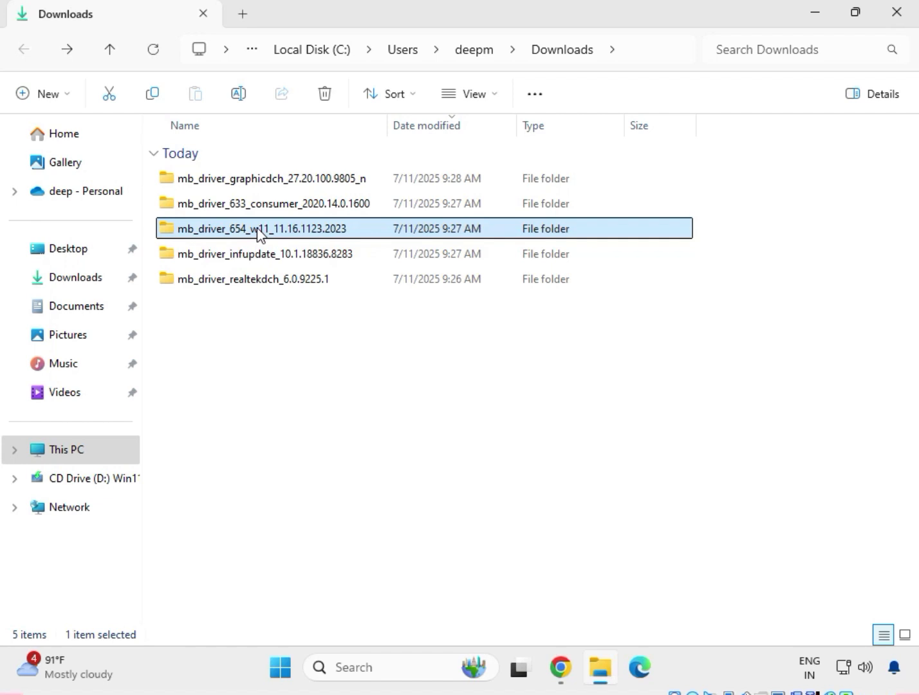
pyautogui.rightClick(257, 230)
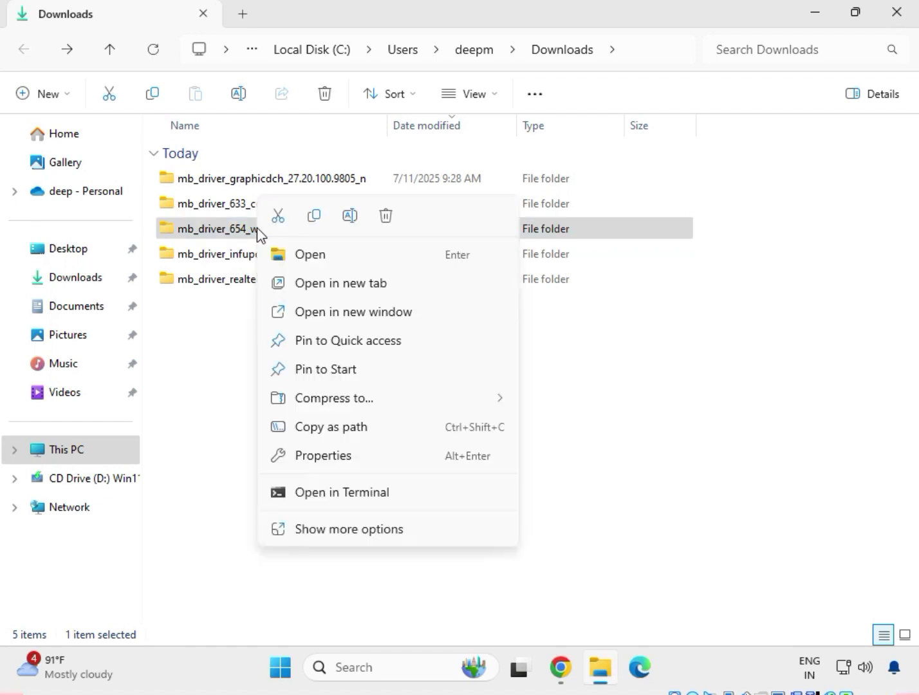
pyautogui.click(297, 256)
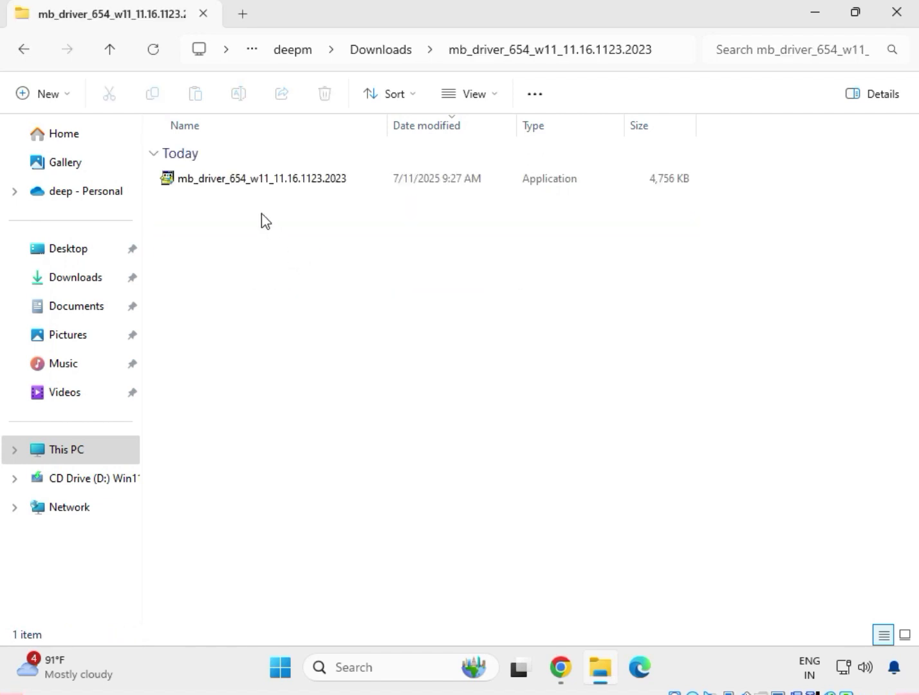
pyautogui.click(251, 184)
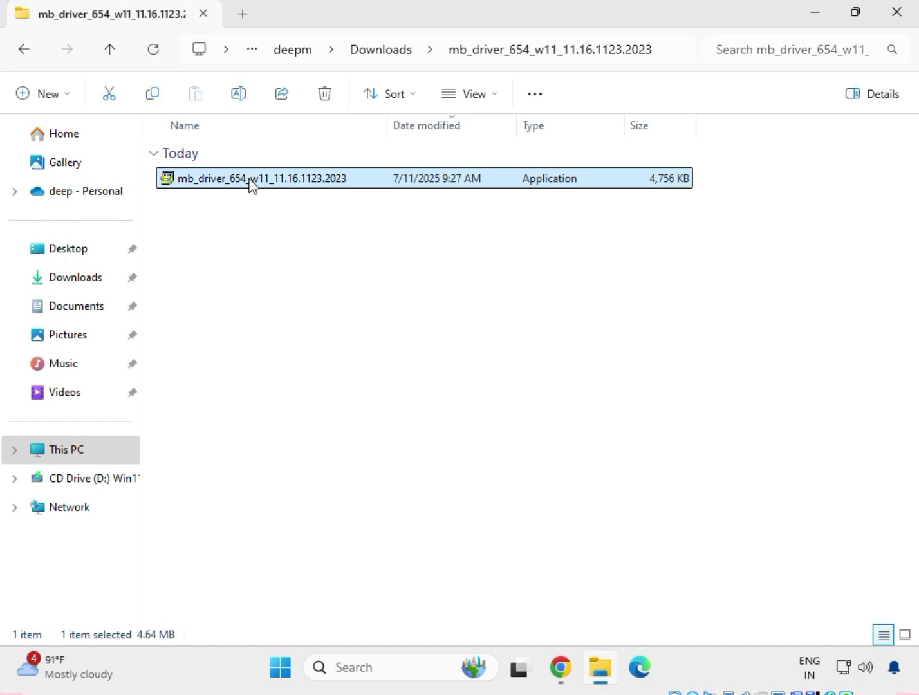
pyautogui.rightClick(250, 183)
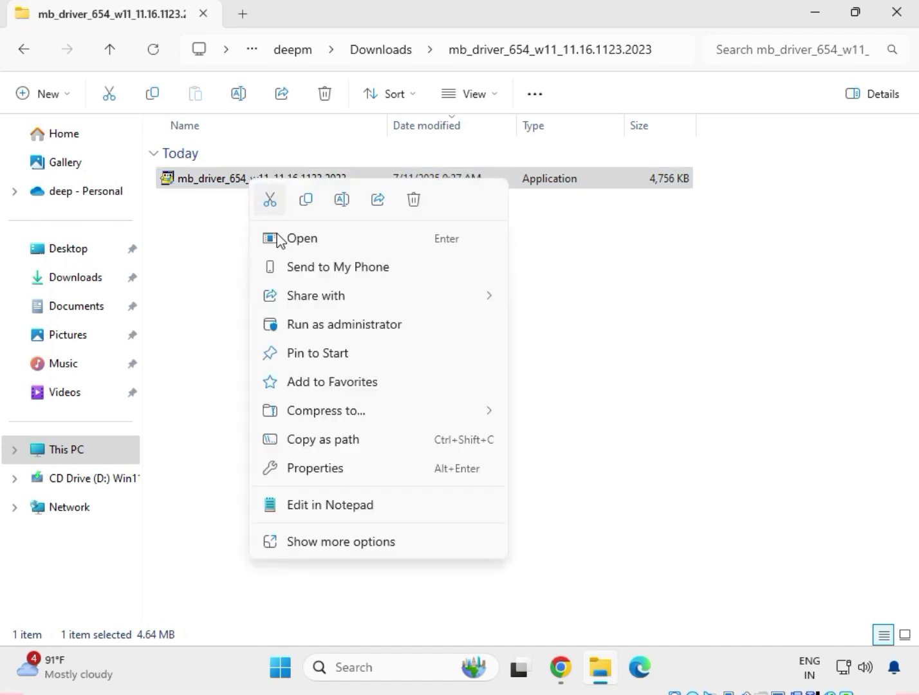
pyautogui.click(348, 541)
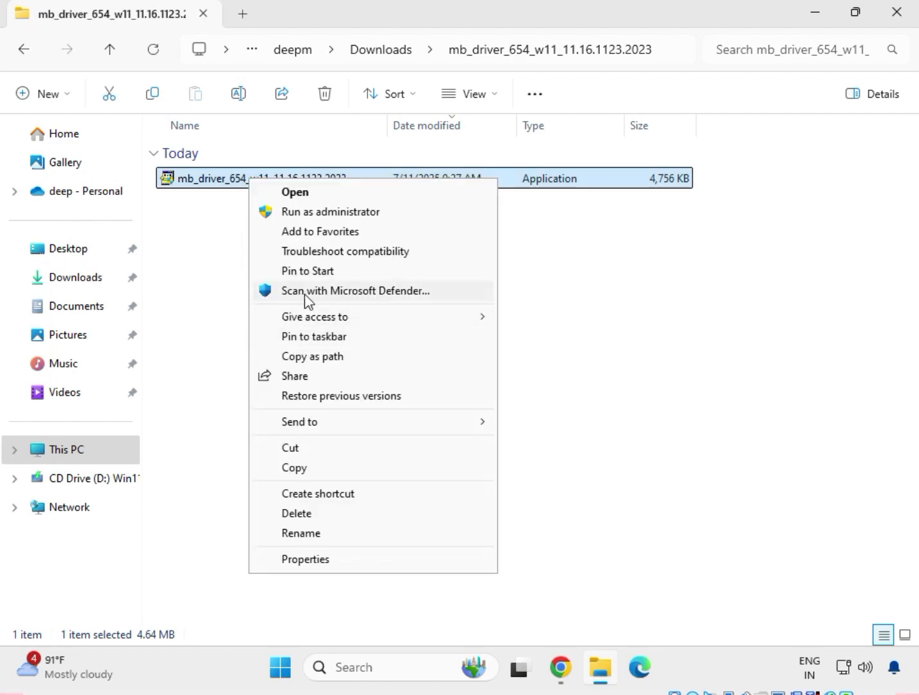
pyautogui.click(300, 211)
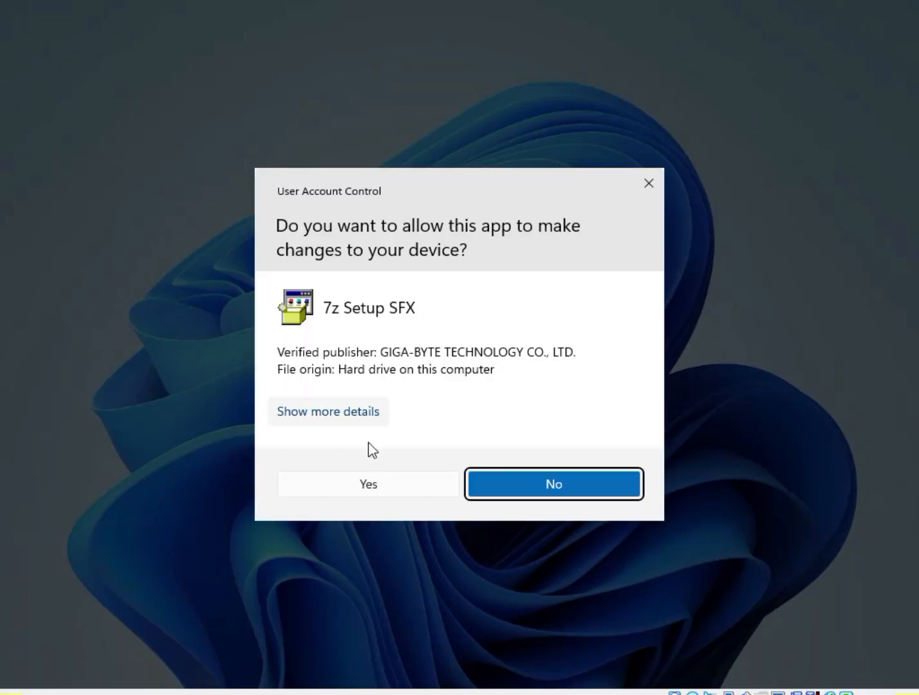
pyautogui.click(371, 484)
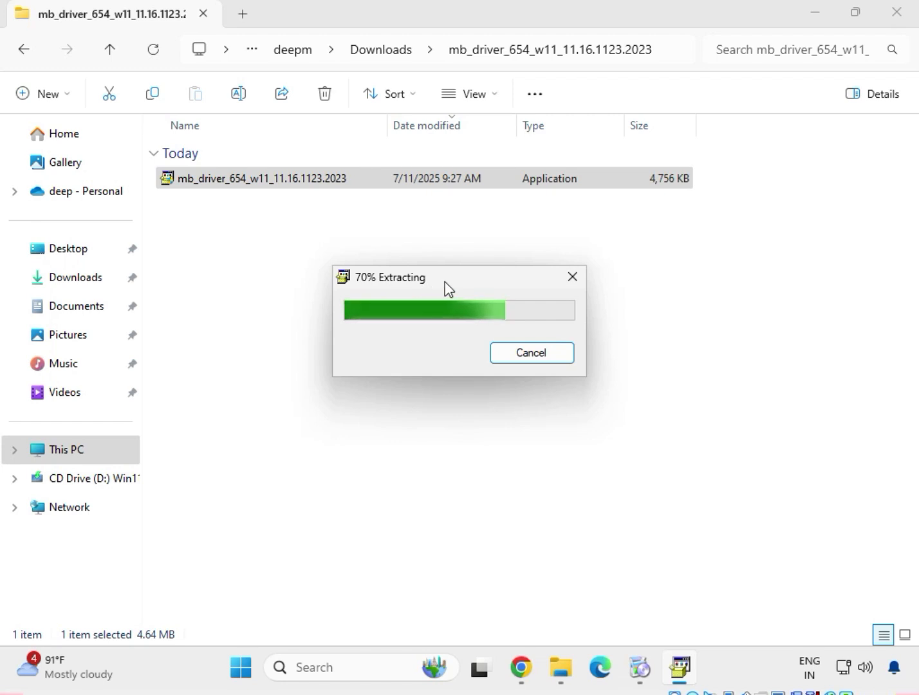
pyautogui.moveTo(445, 281); pyautogui.dragTo(382, 210)
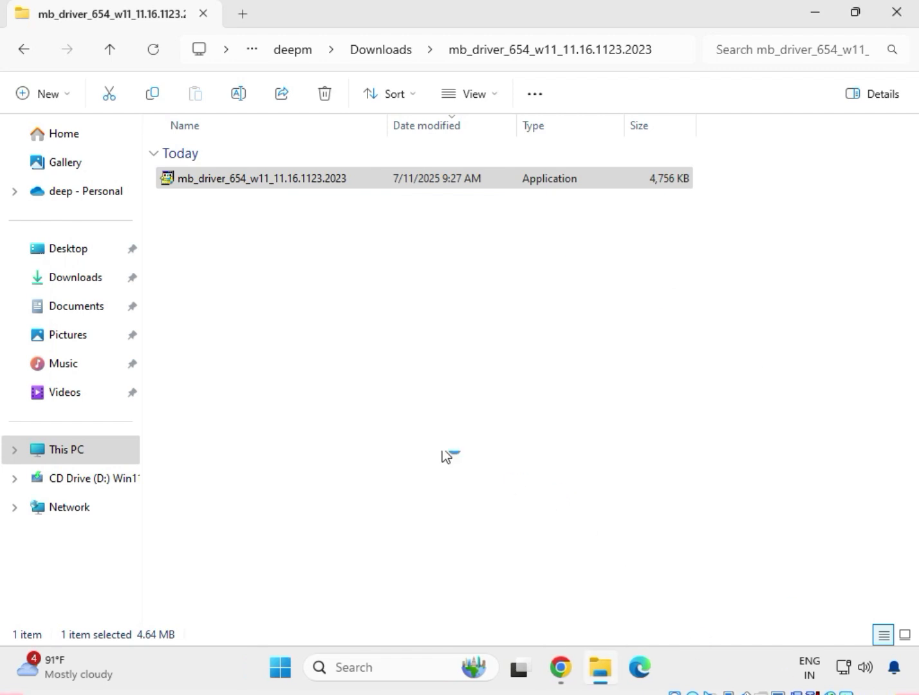
pyautogui.click(22, 52)
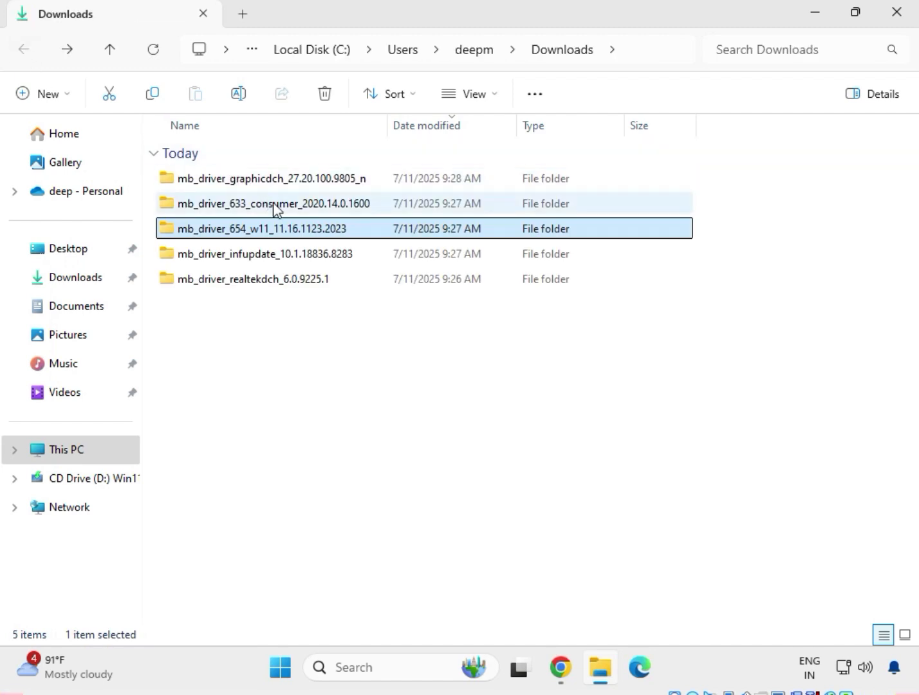
# Try to install the Intel Management Engine Components by running mb_driver_633_consumer_2020.14.0.1600 as administrator, and return to Downloads
pyautogui.click(276, 205)
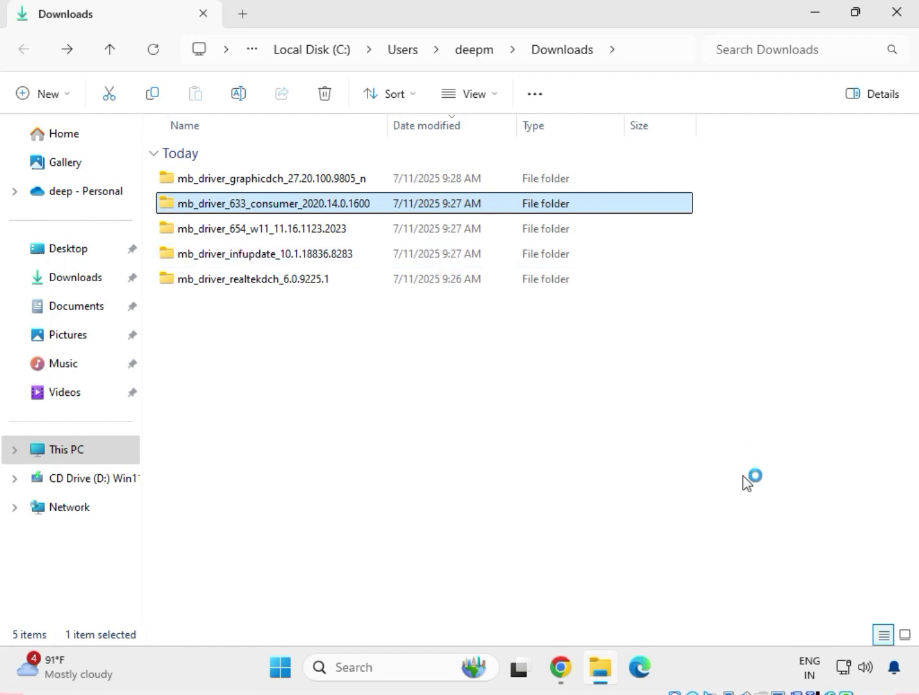
pyautogui.rightClick(228, 213)
pyautogui.click(270, 255)
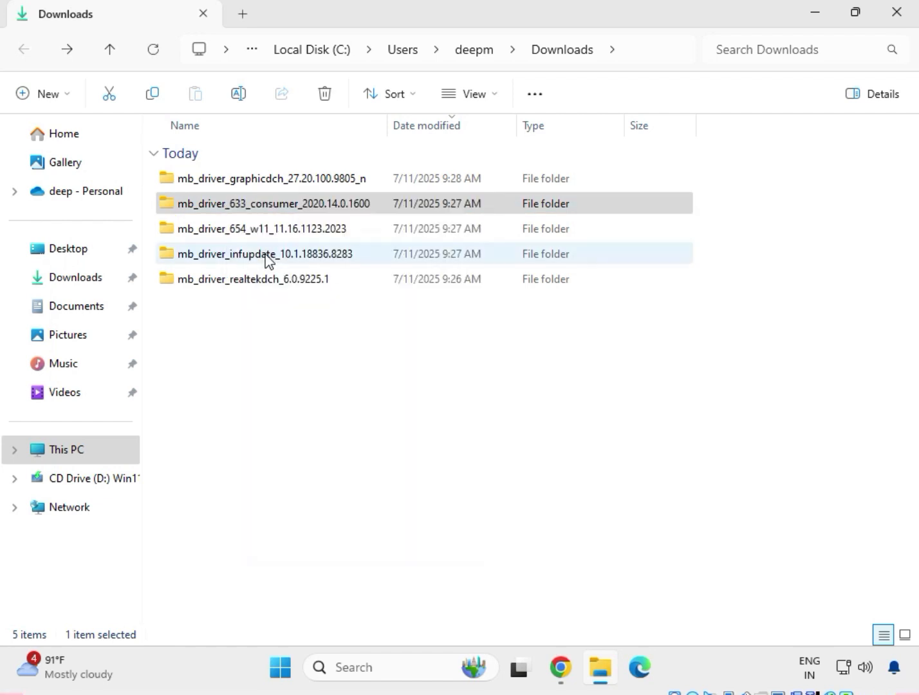
pyautogui.click(258, 188)
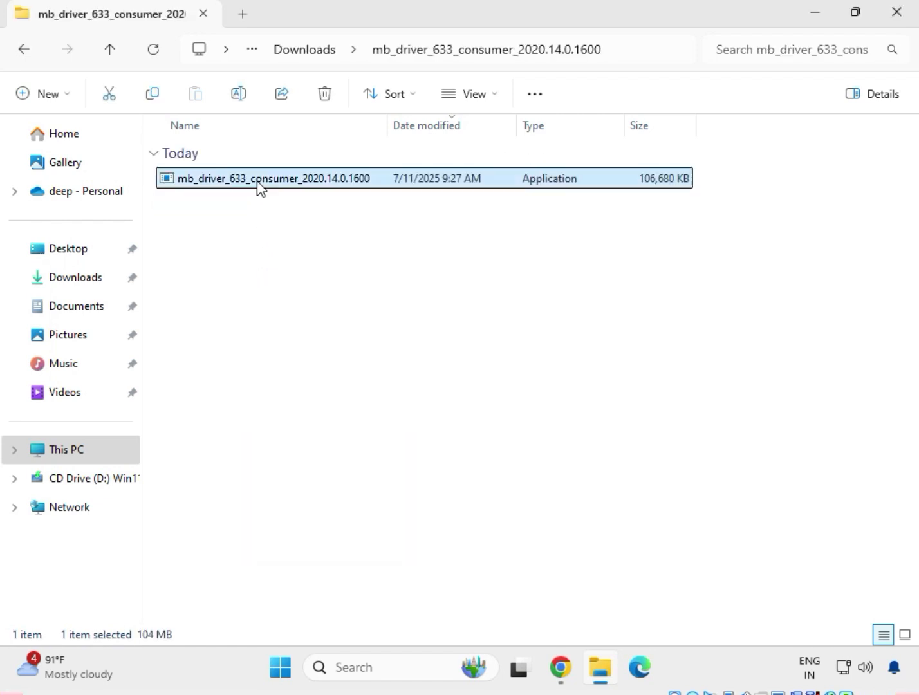
pyautogui.press('Menu')
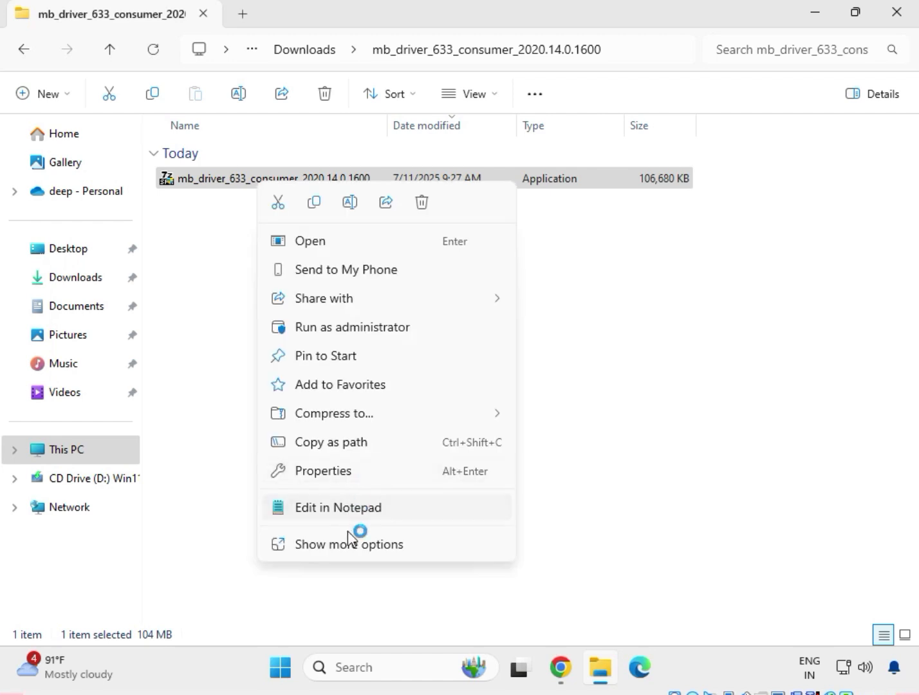
pyautogui.click(352, 545)
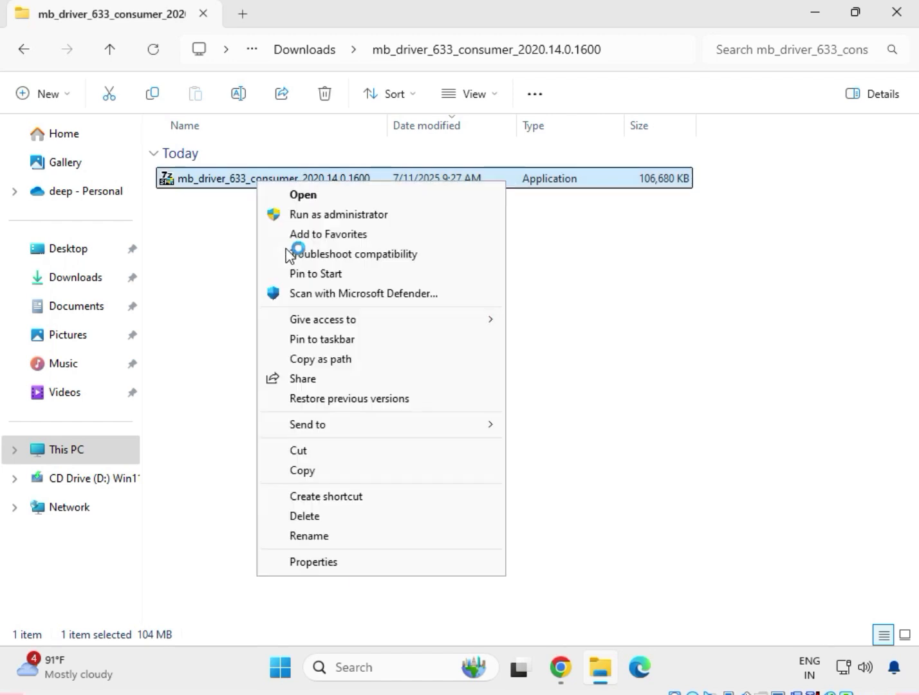
pyautogui.click(291, 214)
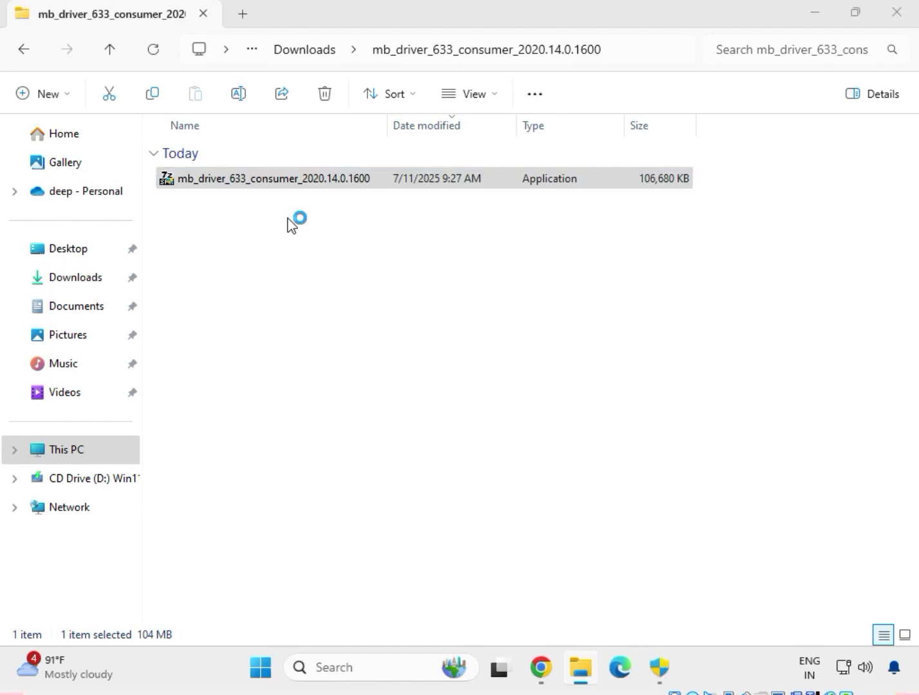
pyautogui.click(663, 668)
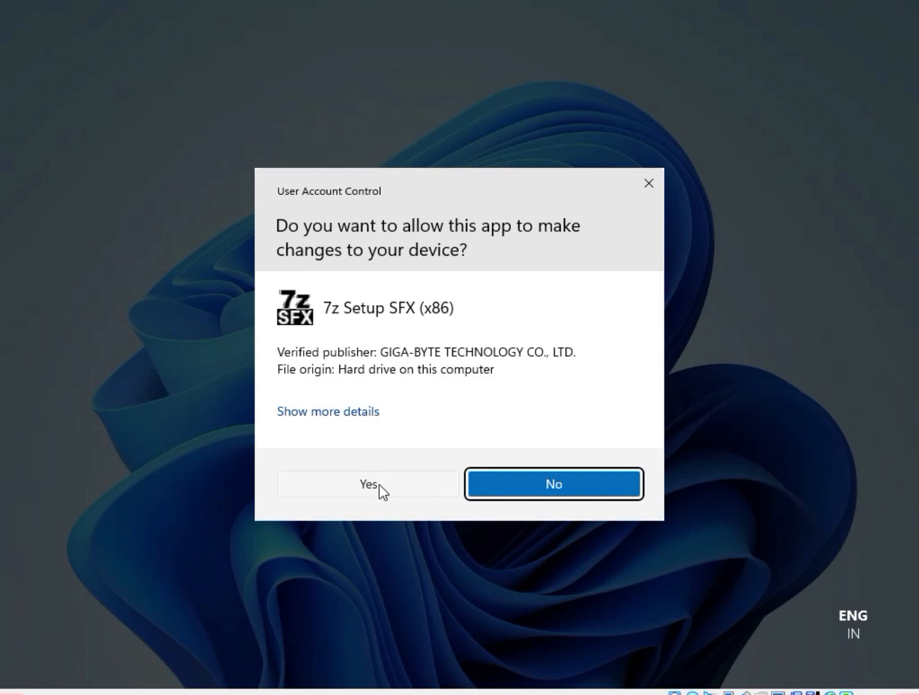
pyautogui.click(379, 485)
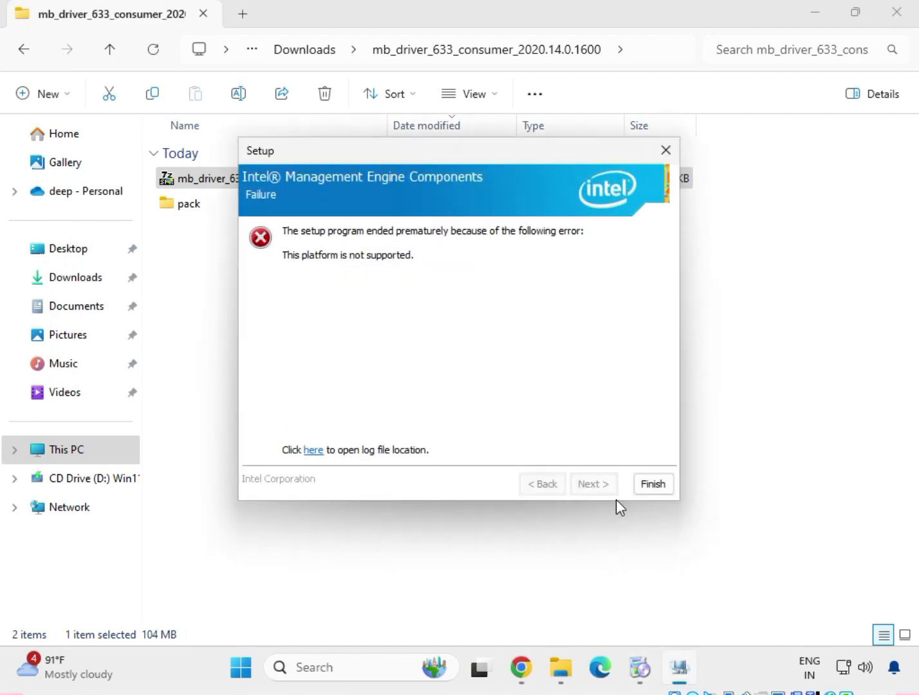
pyautogui.click(647, 480)
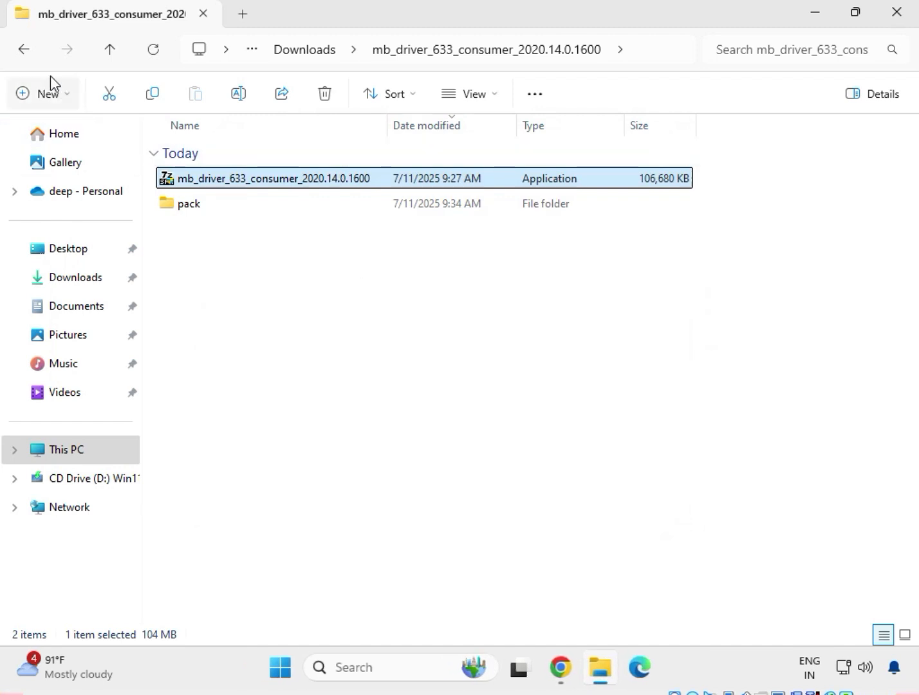
pyautogui.click(25, 59)
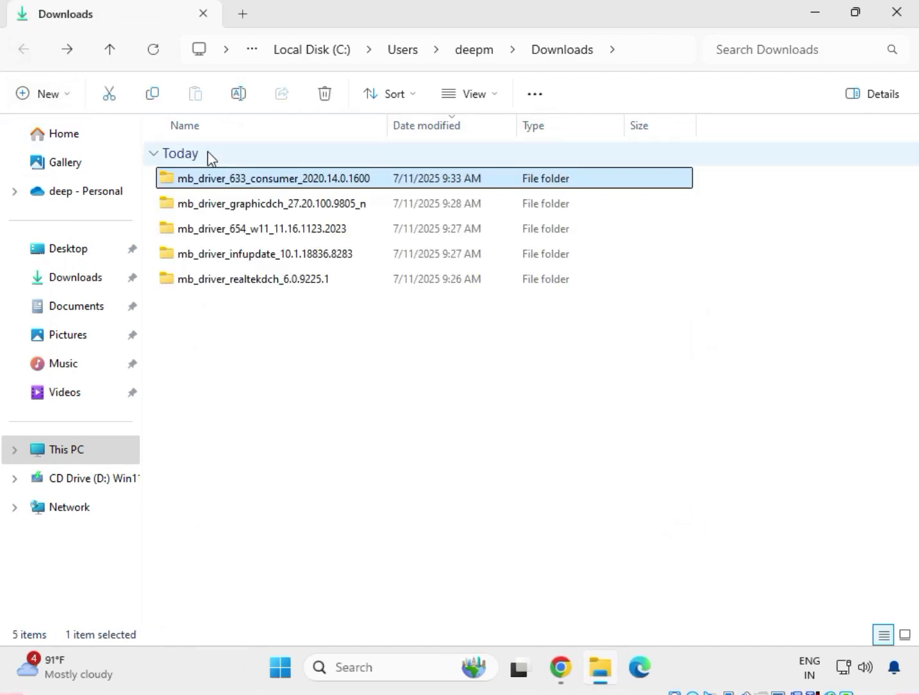